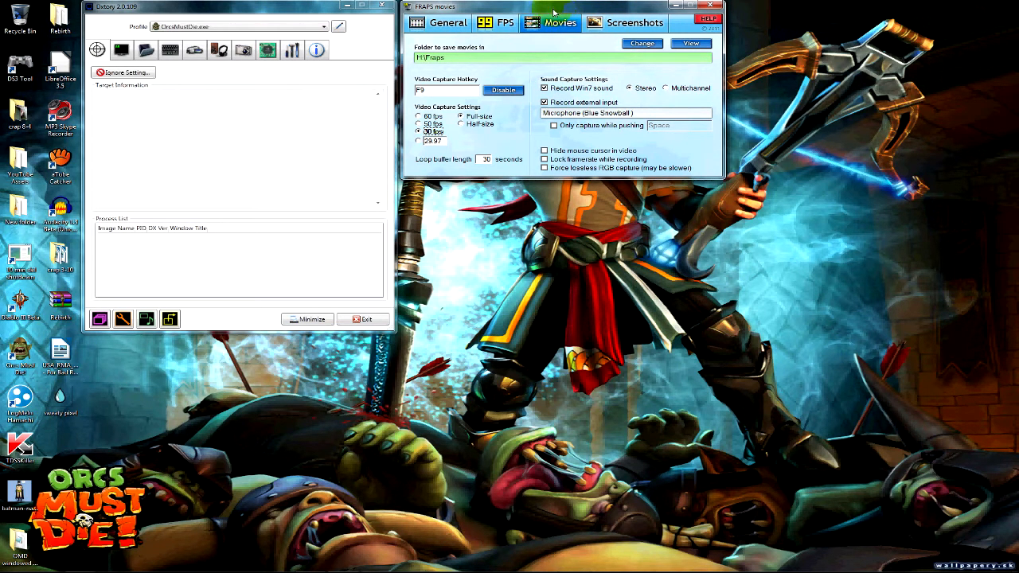
- Place the Dxtory and FRAPS windows side by side and review Dxtory's overlay, folder, hotkey, movie, audio and screenshot settings
{"action": "left_click_drag", "start_coordinate": [577, 11], "coordinate": [585, 11]}
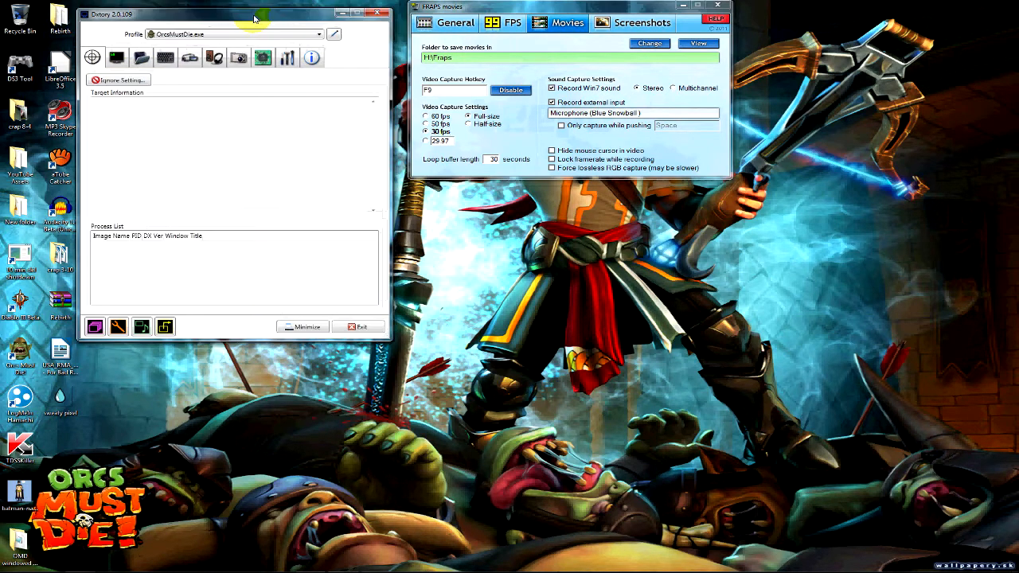
{"action": "left_click_drag", "start_coordinate": [255, 8], "coordinate": [262, 8]}
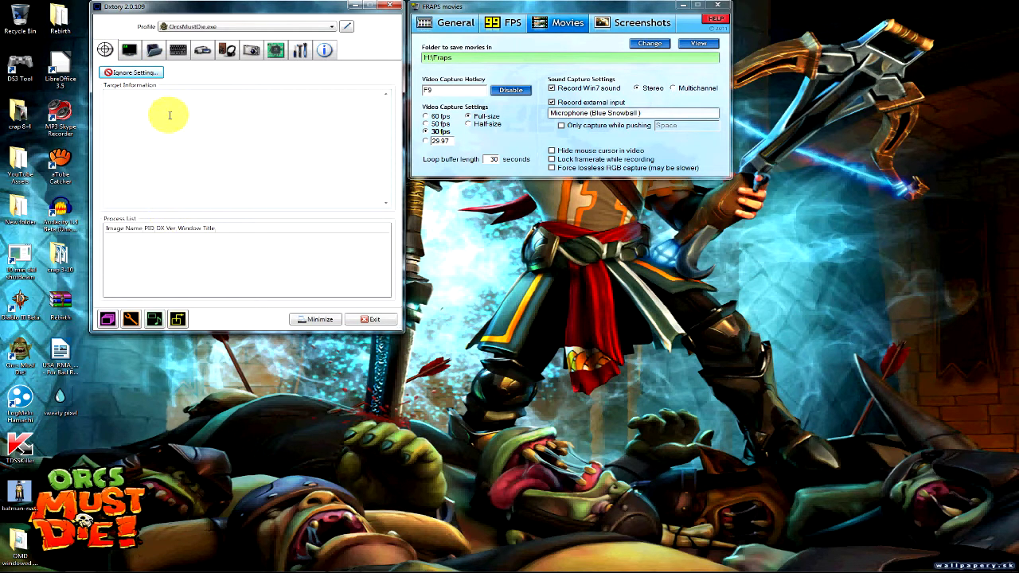
{"action": "left_click", "coordinate": [130, 48]}
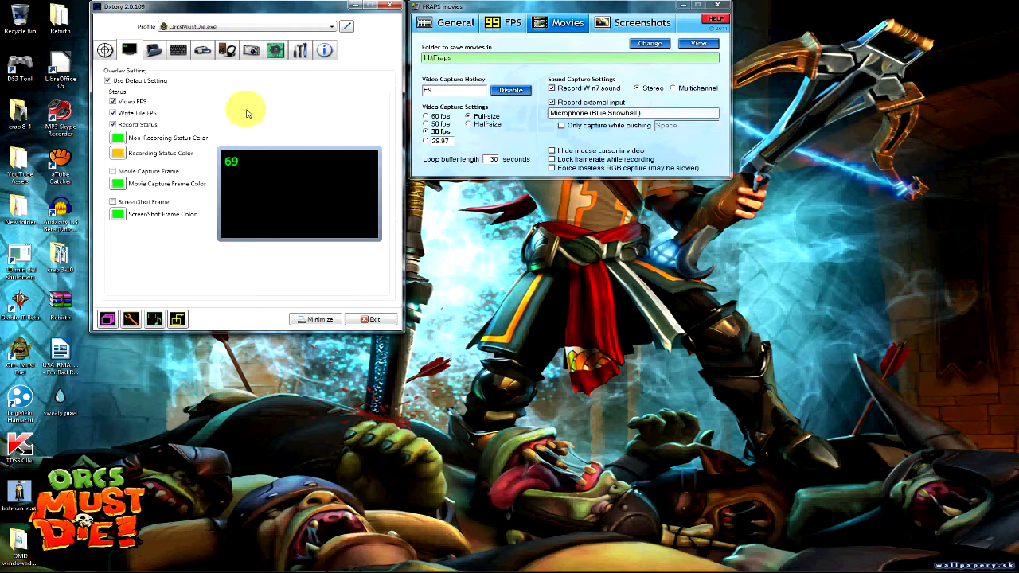
{"action": "left_click", "coordinate": [157, 50]}
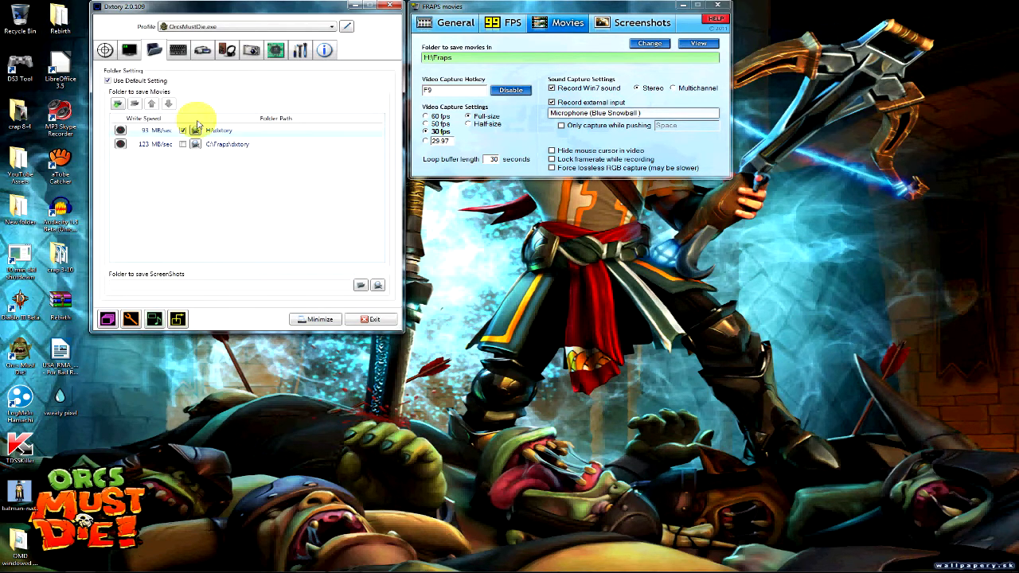
{"action": "left_click", "coordinate": [175, 51]}
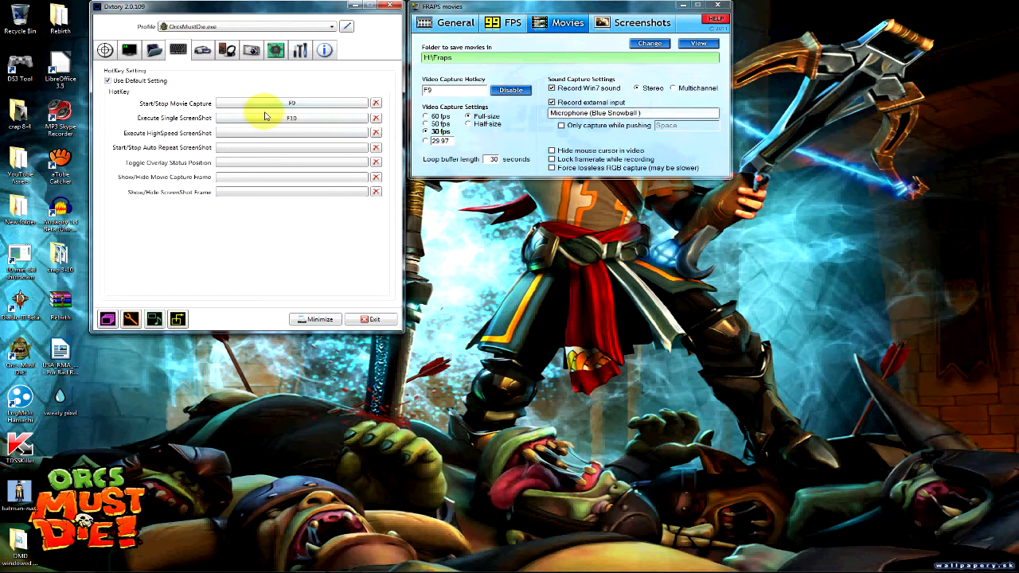
{"action": "left_click", "coordinate": [204, 50]}
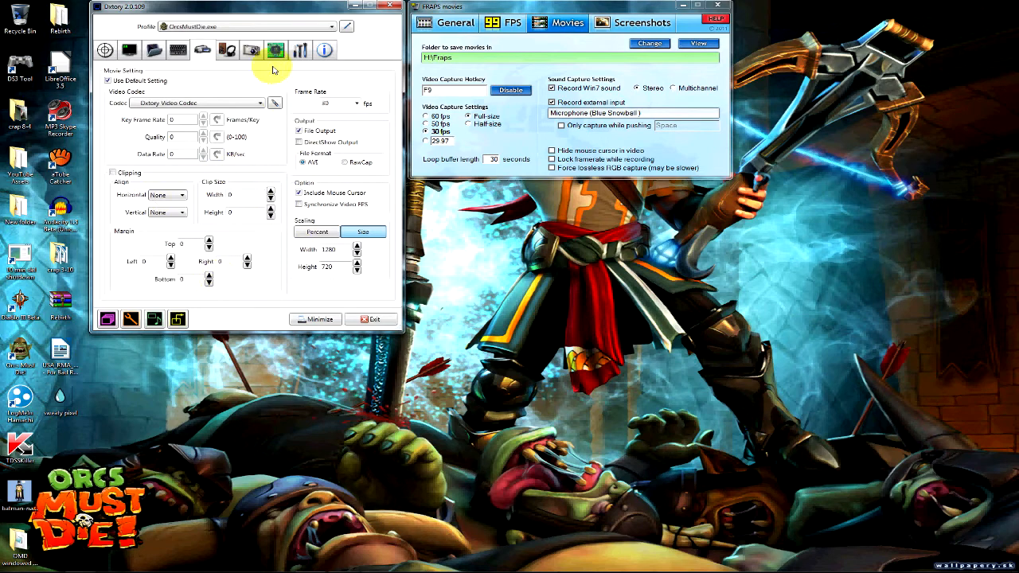
{"action": "left_click", "coordinate": [228, 49]}
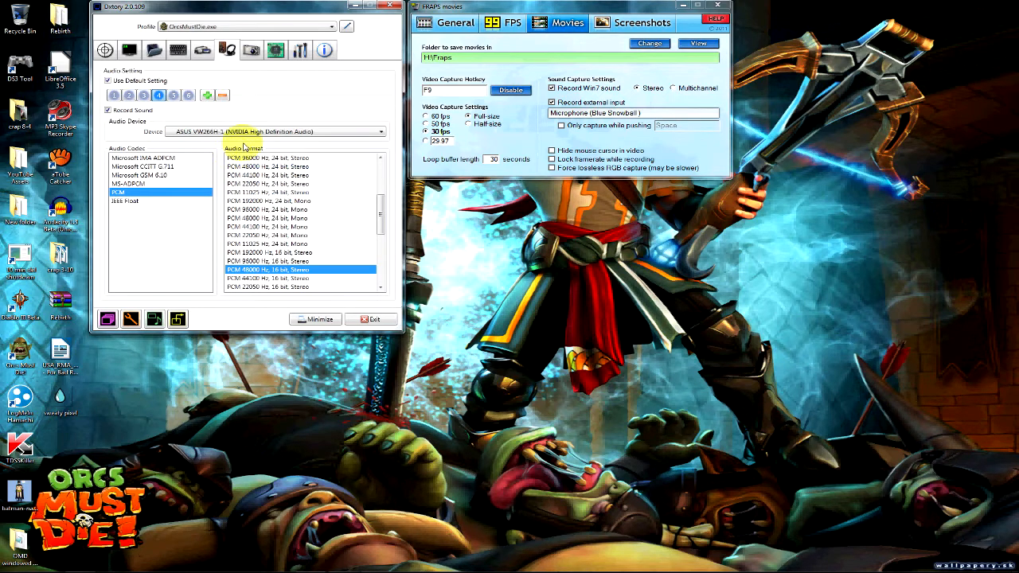
{"action": "left_click", "coordinate": [250, 49]}
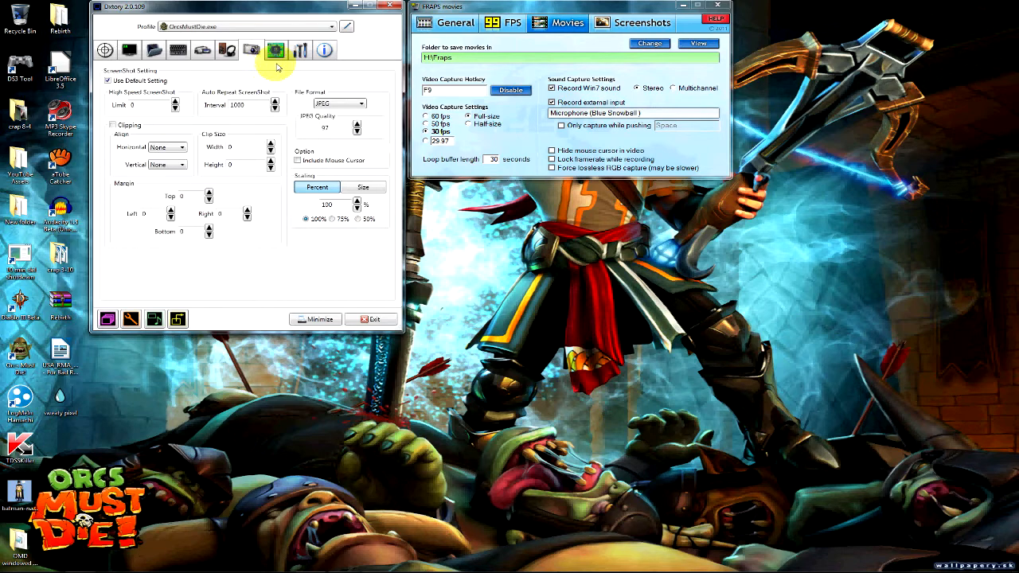
- Examine Dxtory's advanced settings with the processing thread options, the global settings and the license information
{"action": "left_click", "coordinate": [275, 53]}
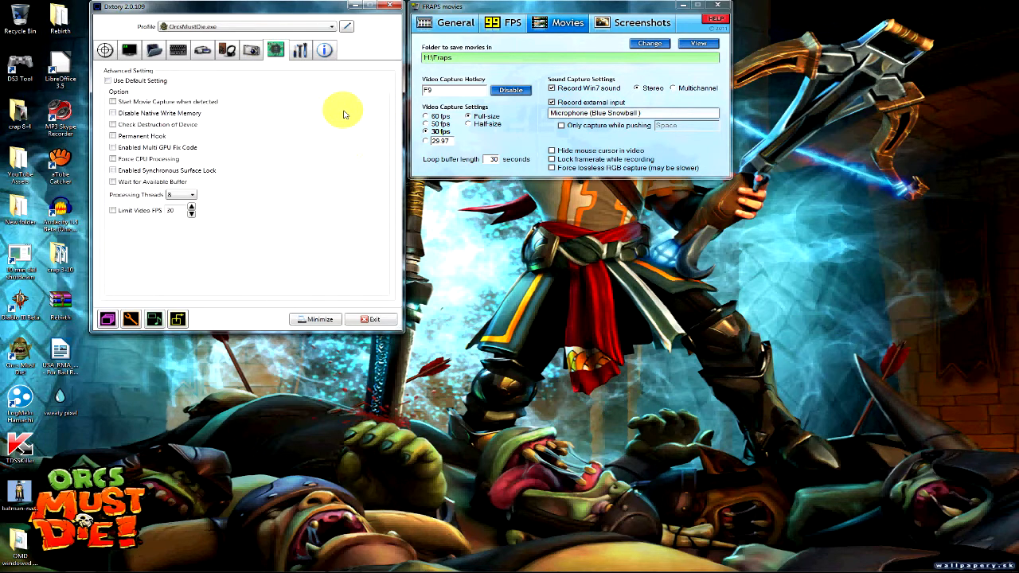
{"action": "left_click", "coordinate": [191, 196]}
{"action": "left_click", "coordinate": [189, 204]}
{"action": "left_click", "coordinate": [298, 50]}
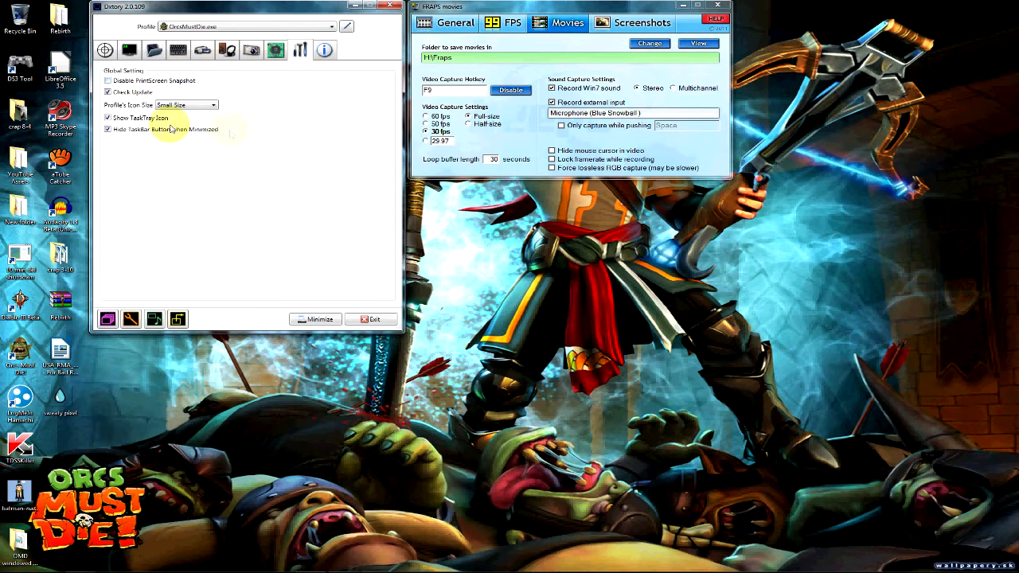
{"action": "left_click", "coordinate": [325, 49]}
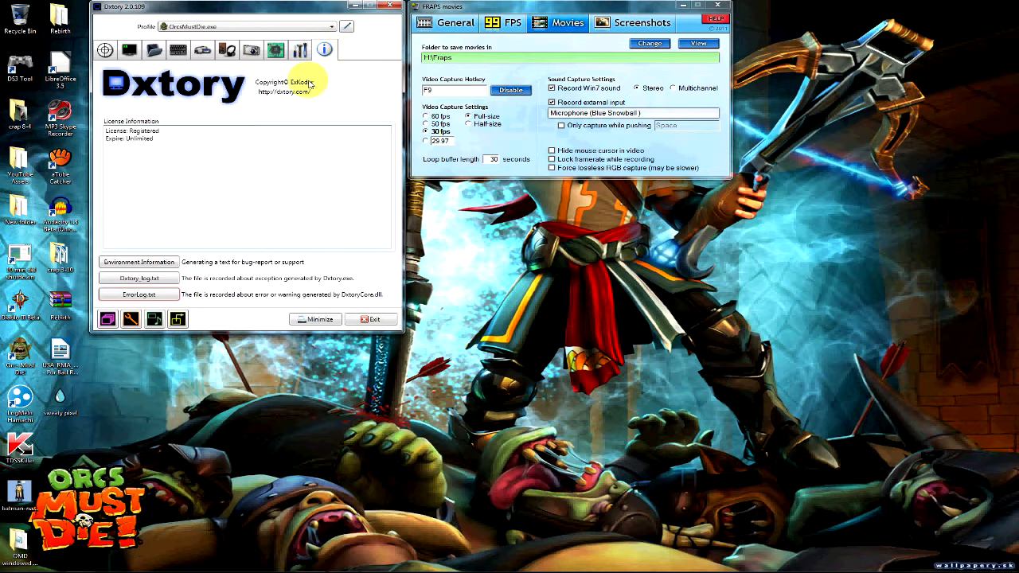
- Remove audio streams 3 through 6 in Dxtory's audio settings, keeping only streams 1 and 2
{"action": "left_click", "coordinate": [300, 49]}
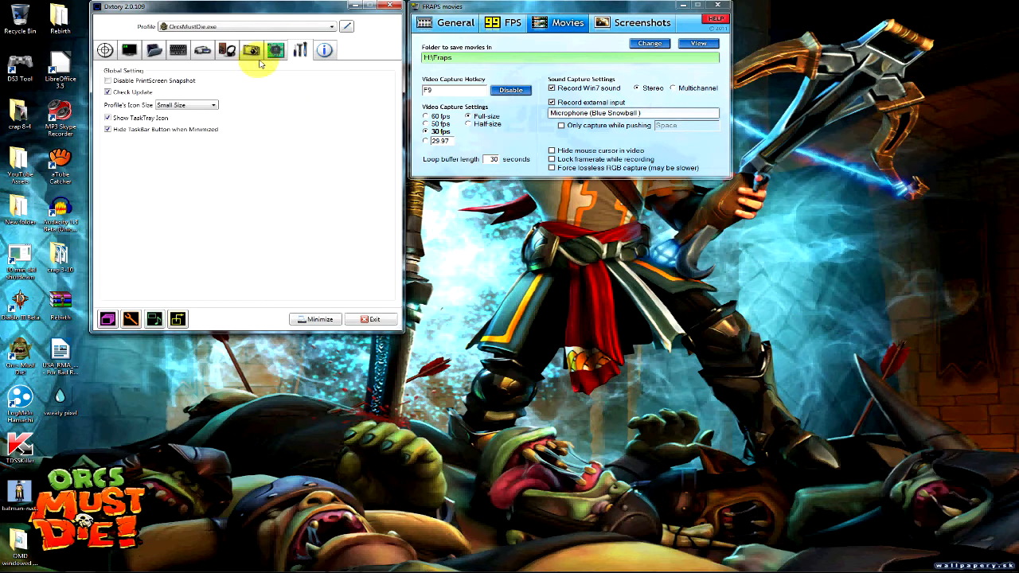
{"action": "left_click", "coordinate": [228, 51]}
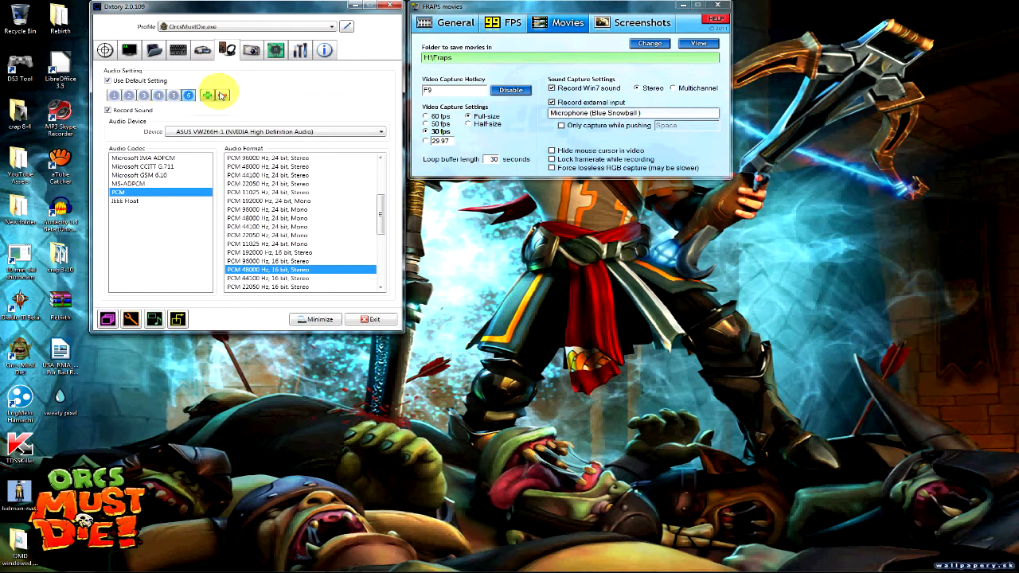
{"action": "left_click", "coordinate": [222, 95]}
{"action": "left_click", "coordinate": [174, 95]}
{"action": "left_click", "coordinate": [210, 95]}
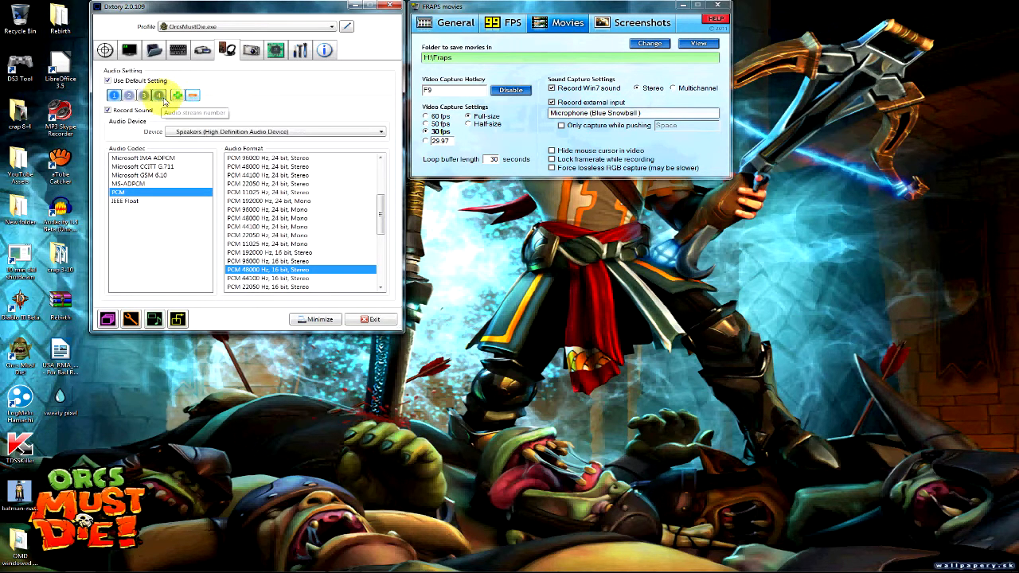
{"action": "left_click", "coordinate": [192, 96]}
{"action": "left_click", "coordinate": [143, 95]}
{"action": "left_click", "coordinate": [177, 95]}
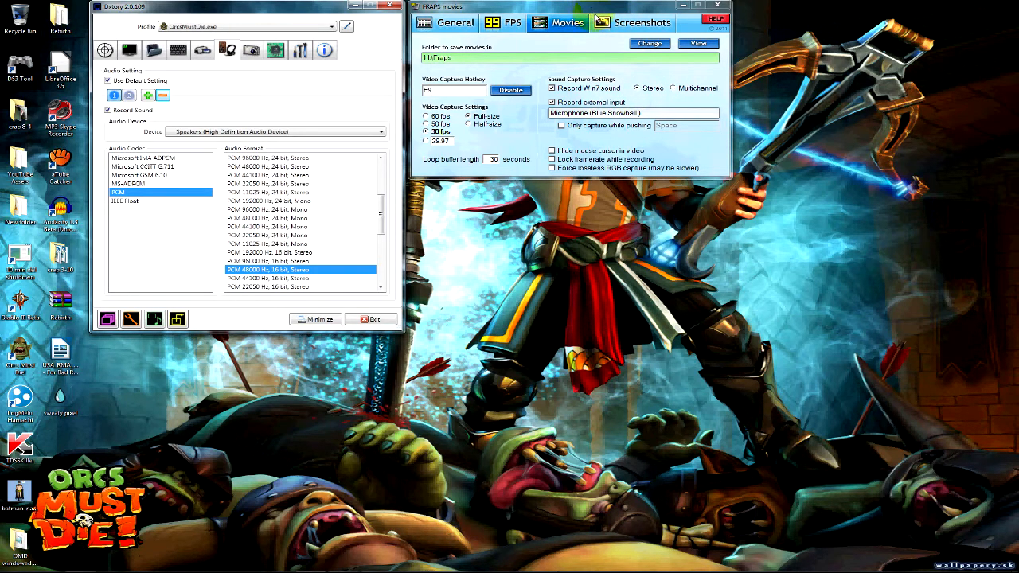
- Check the device of audio stream 2 and add further audio streams until there are eight
{"action": "mouse_move", "coordinate": [596, 14]}
{"action": "left_mouse_down"}
{"action": "mouse_move", "coordinate": [635, 19]}
{"action": "mouse_move", "coordinate": [601, 28]}
{"action": "mouse_move", "coordinate": [601, 17]}
{"action": "left_mouse_up"}
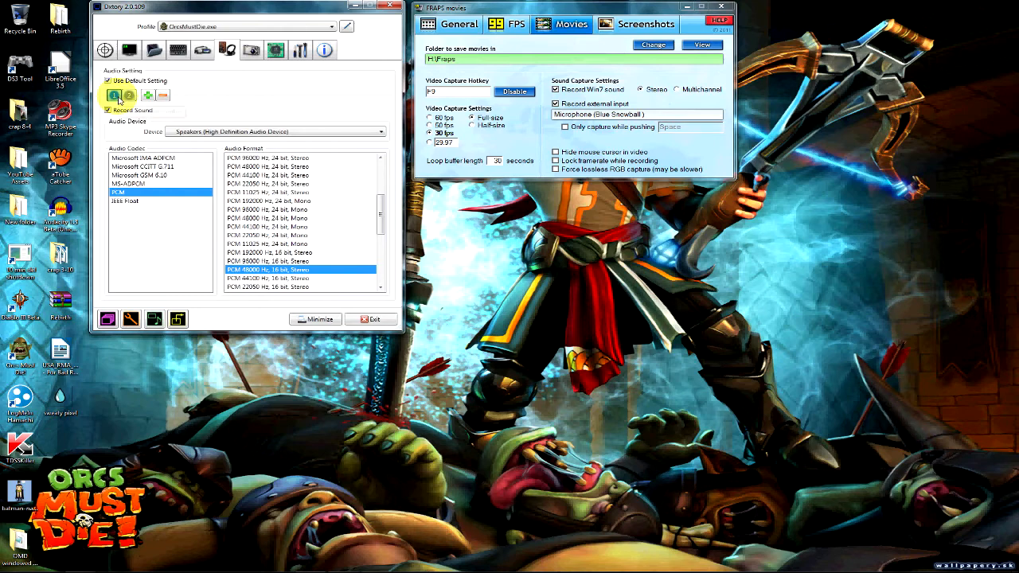
{"action": "left_click", "coordinate": [129, 97]}
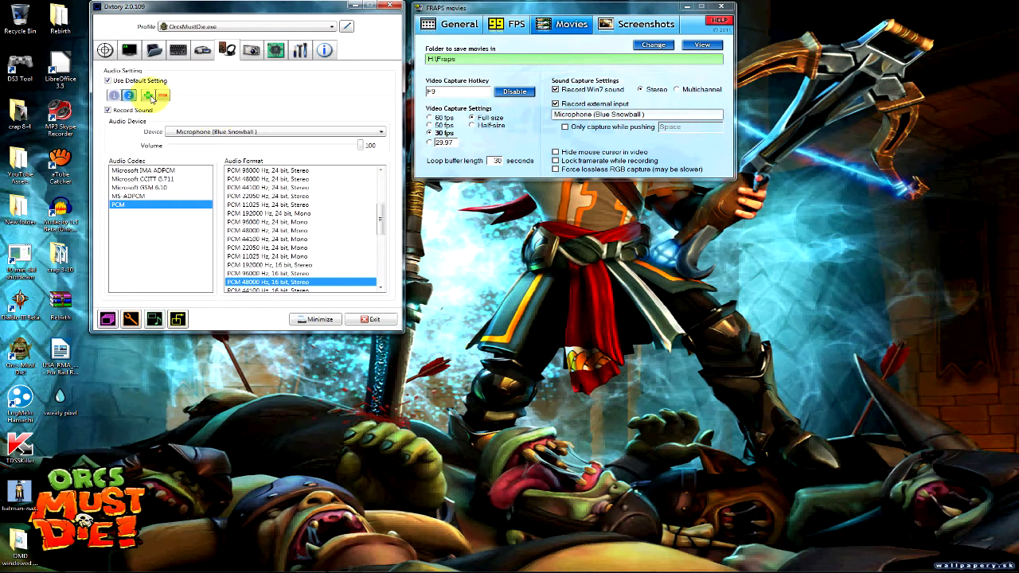
{"action": "left_click", "coordinate": [147, 95]}
{"action": "left_click", "coordinate": [161, 95]}
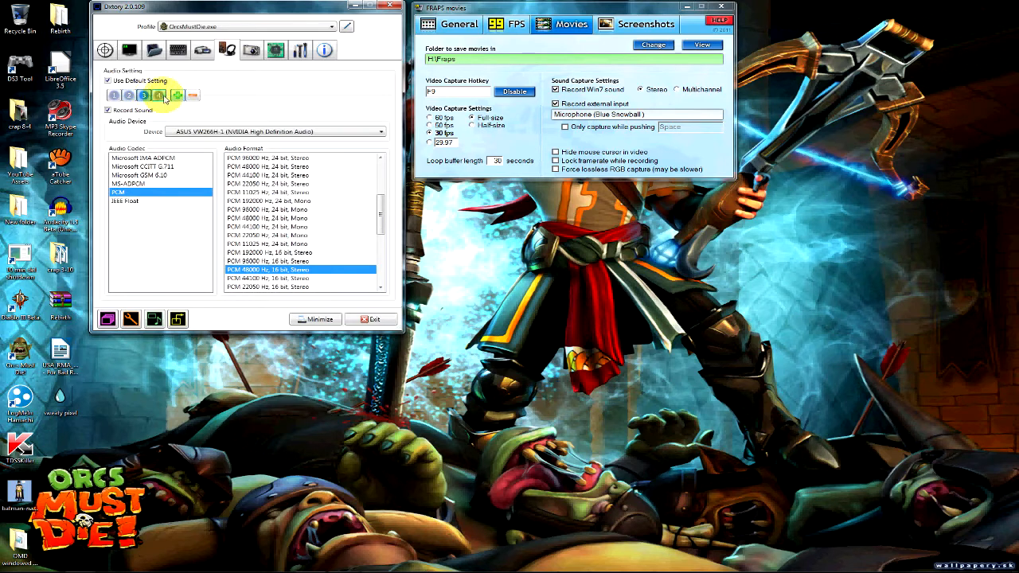
{"action": "left_click", "coordinate": [176, 96]}
{"action": "left_click", "coordinate": [191, 95]}
{"action": "left_click", "coordinate": [207, 96]}
{"action": "left_click", "coordinate": [221, 95]}
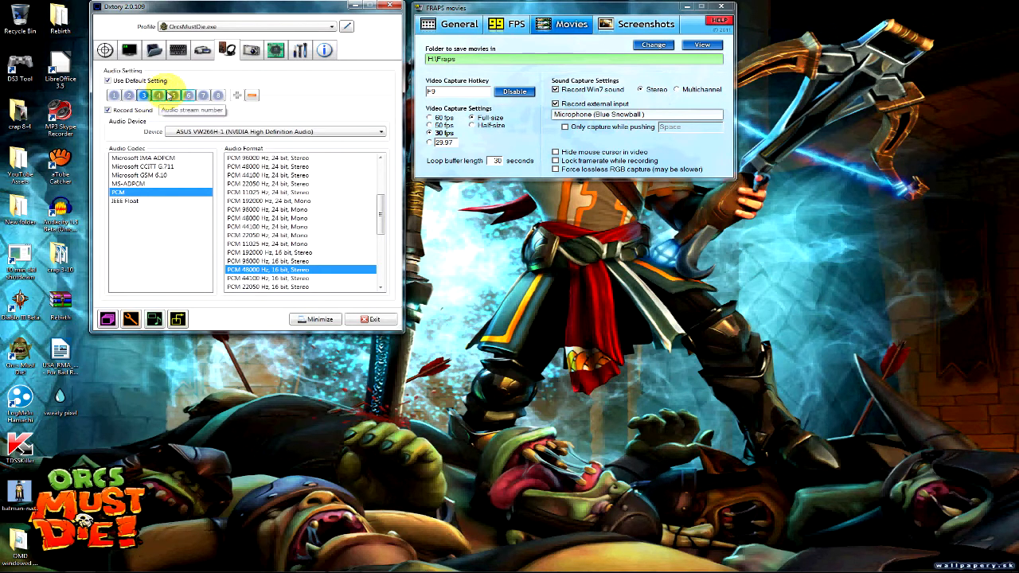
{"action": "left_click", "coordinate": [188, 96]}
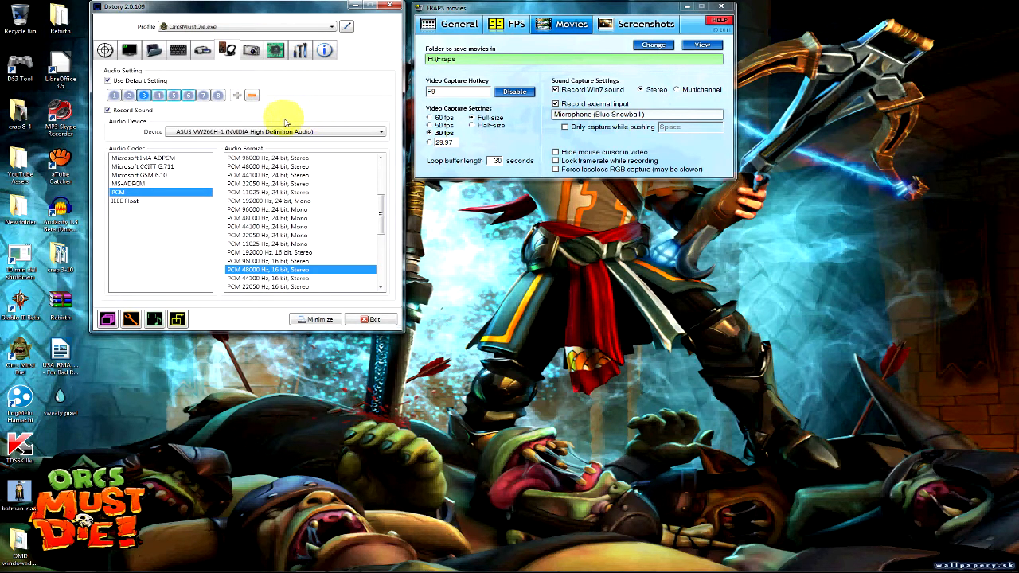
- Remove the extra audio streams 3 through 8 again
{"action": "left_click", "coordinate": [239, 97]}
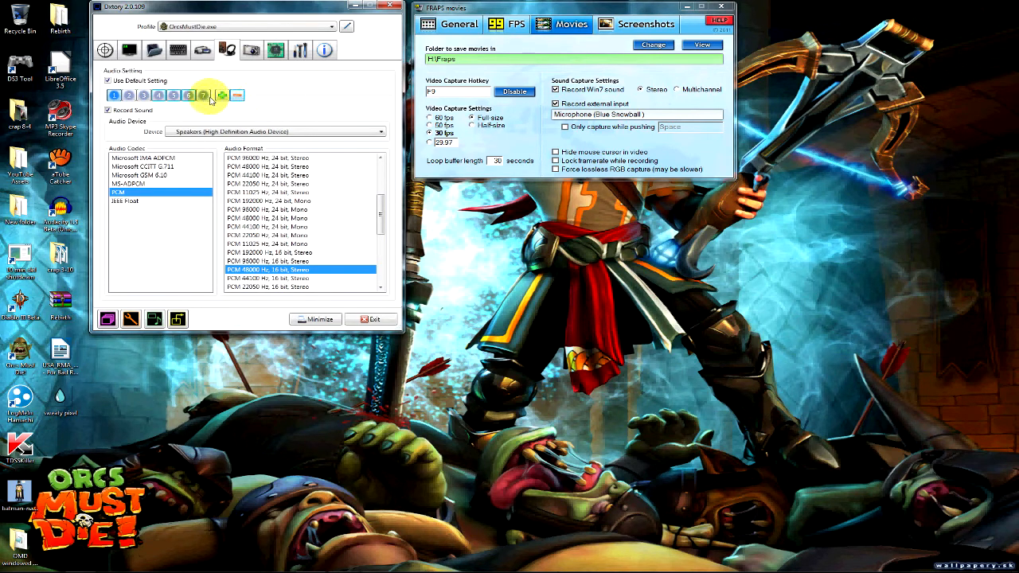
{"action": "left_click", "coordinate": [237, 96]}
{"action": "left_click", "coordinate": [189, 97]}
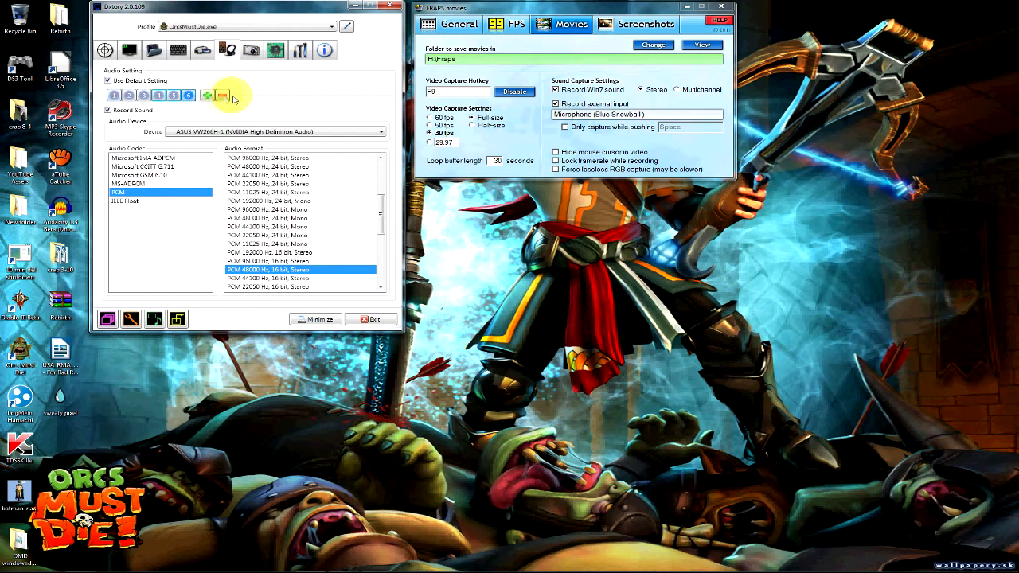
{"action": "left_click", "coordinate": [223, 97]}
{"action": "left_click", "coordinate": [173, 96]}
{"action": "left_click", "coordinate": [208, 97]}
{"action": "left_click", "coordinate": [158, 96]}
{"action": "left_click", "coordinate": [192, 95]}
{"action": "left_click", "coordinate": [143, 96]}
{"action": "left_click", "coordinate": [183, 97]}
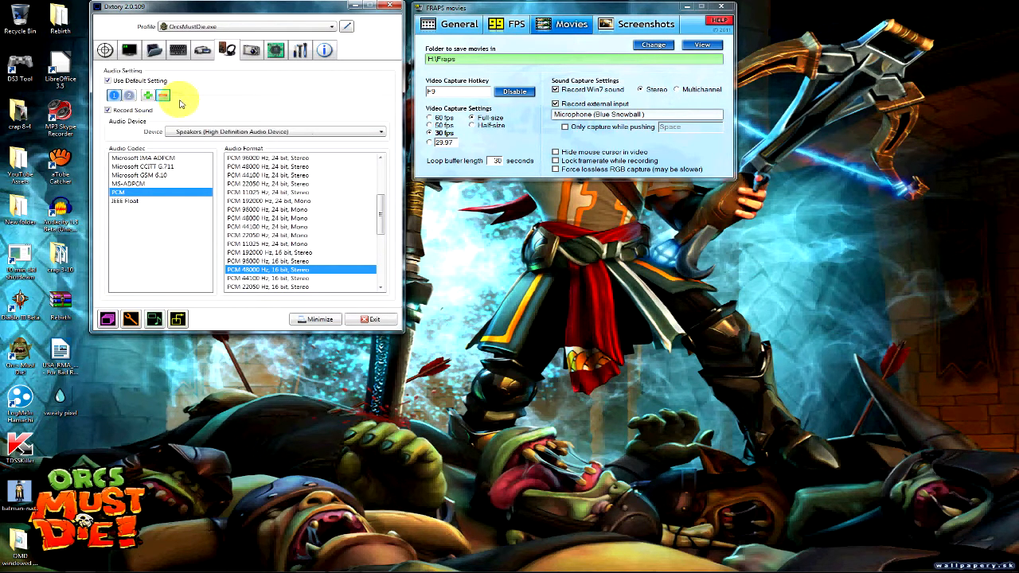
- Check audio stream 2's device, then compare the Percent and Size scaling options in Dxtory's movie settings with FRAPS's video size options
{"action": "left_click", "coordinate": [128, 96]}
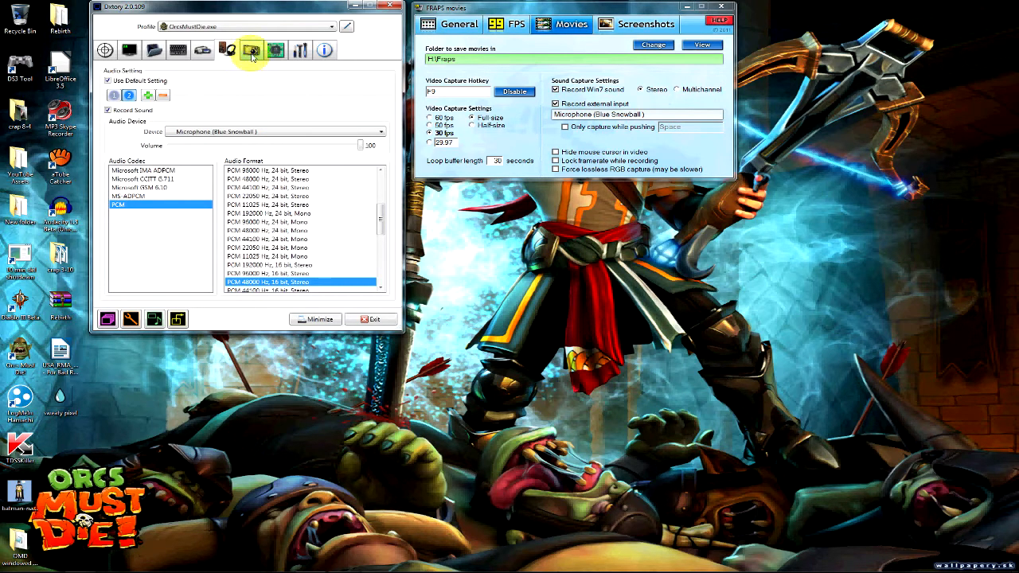
{"action": "left_click", "coordinate": [209, 57]}
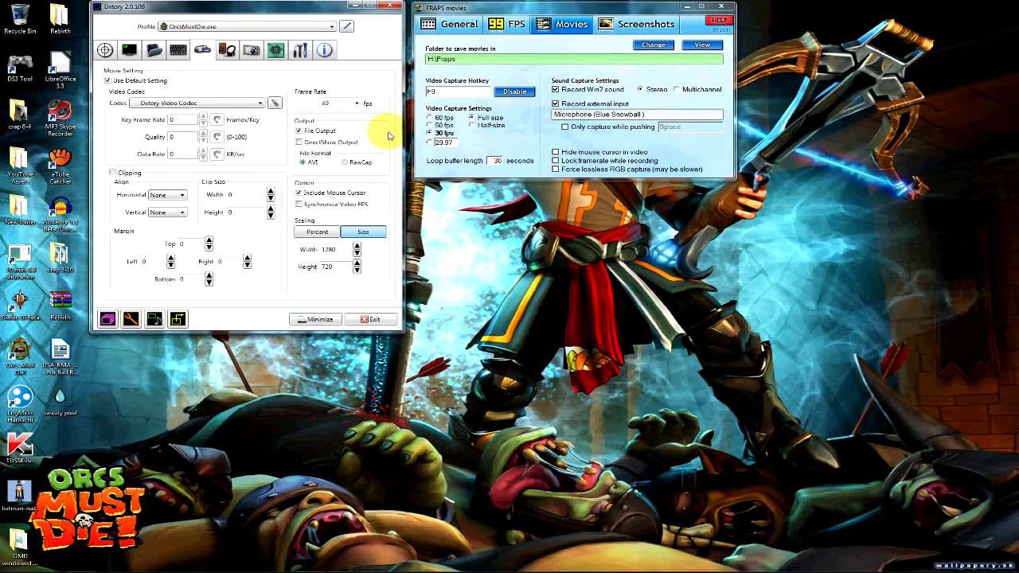
{"action": "left_click", "coordinate": [520, 6]}
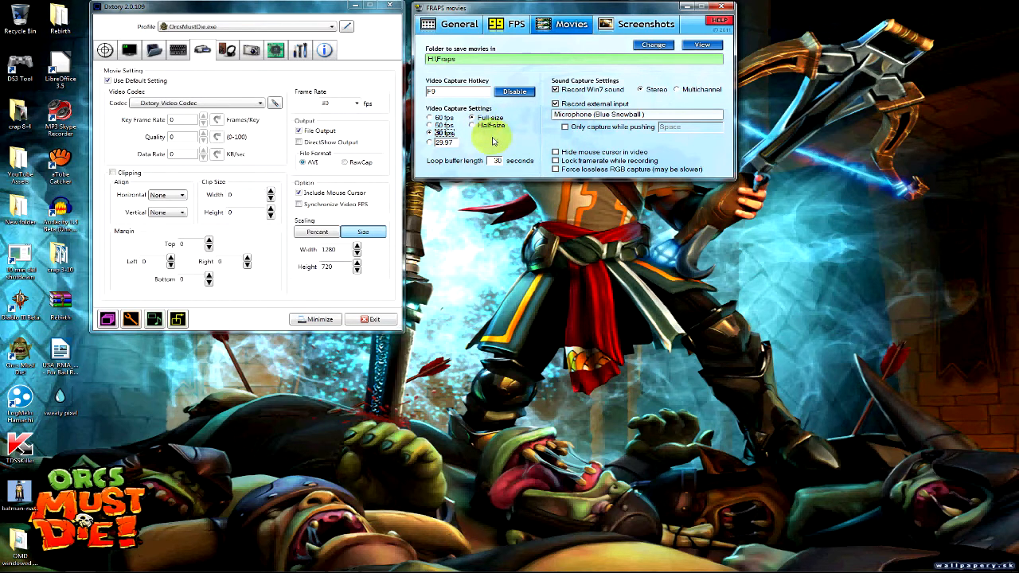
{"action": "left_click", "coordinate": [302, 15]}
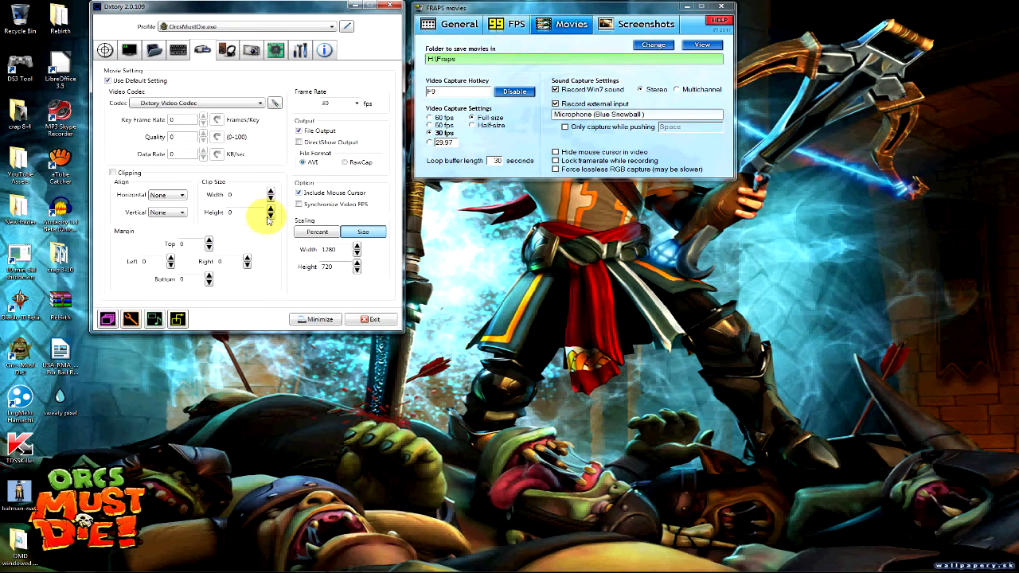
{"action": "left_click", "coordinate": [316, 233]}
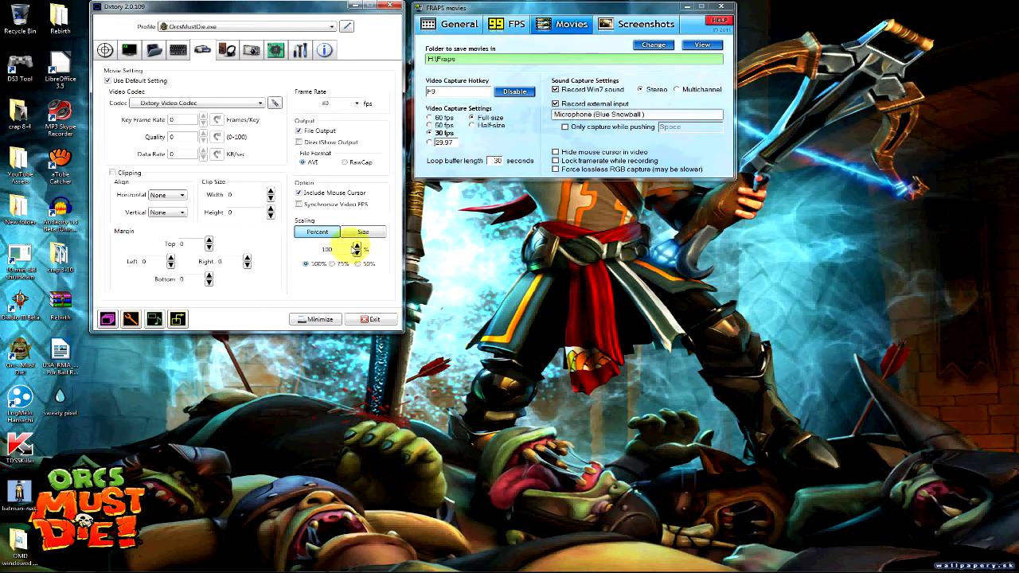
{"action": "left_click", "coordinate": [363, 232]}
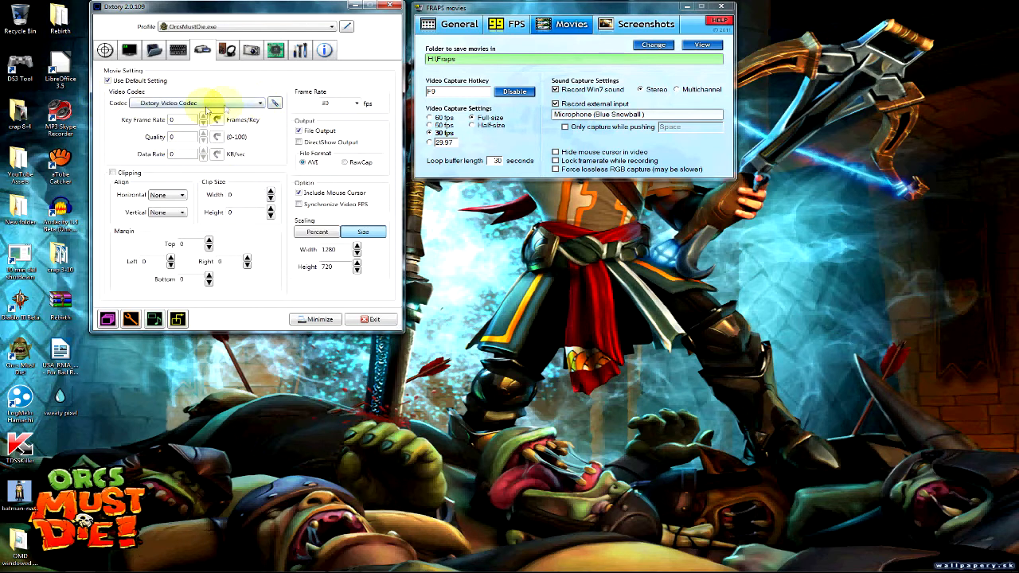
- Look through the available video codecs and frame rates in Dxtory's movie settings without changing them
{"action": "left_click", "coordinate": [262, 104]}
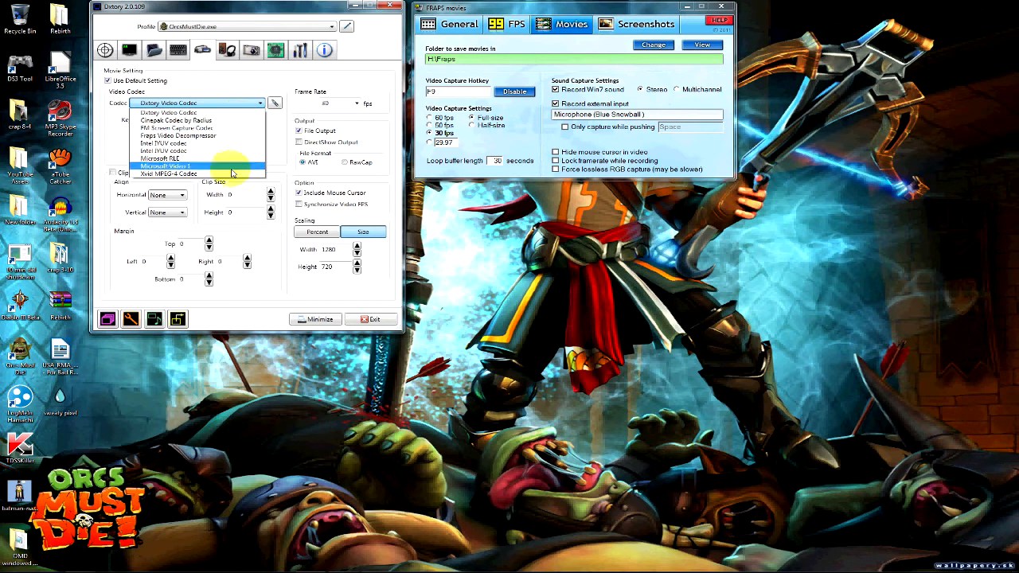
{"action": "left_click", "coordinate": [253, 102]}
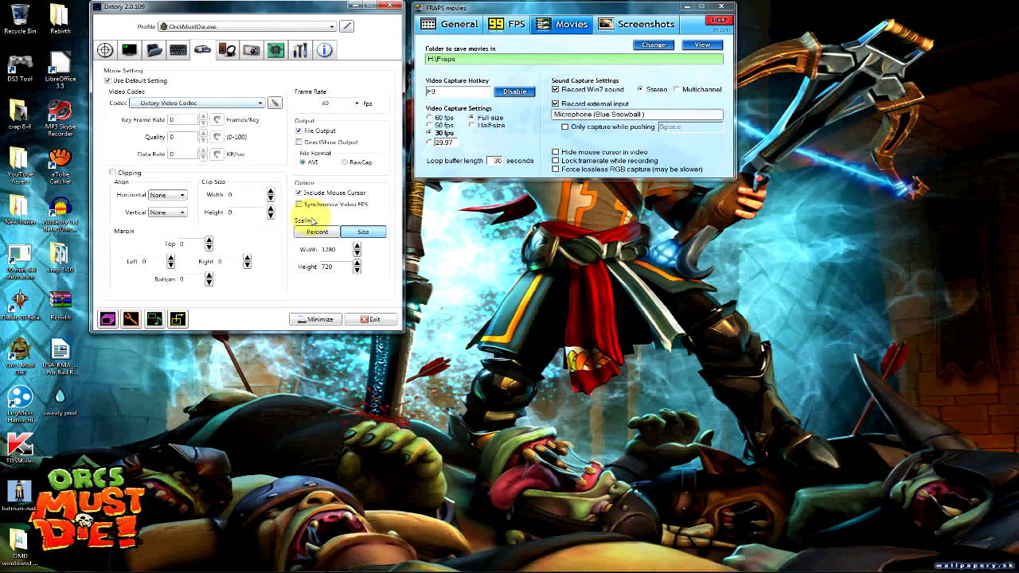
{"action": "left_click", "coordinate": [356, 105]}
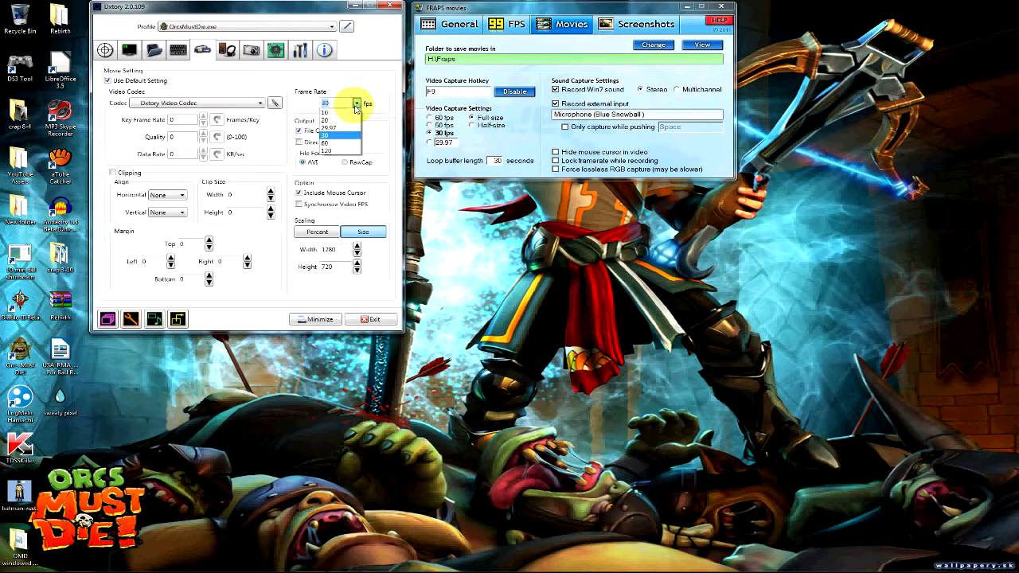
{"action": "left_click", "coordinate": [355, 106]}
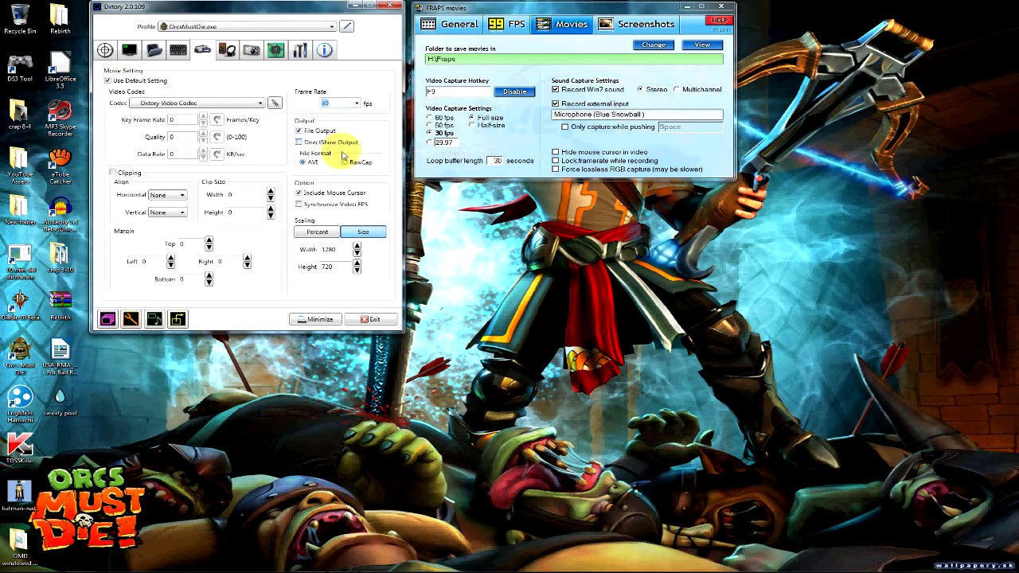
- Enable DirectShow Output and disable File Output for Dxtory's movie capture
{"action": "left_click", "coordinate": [300, 141]}
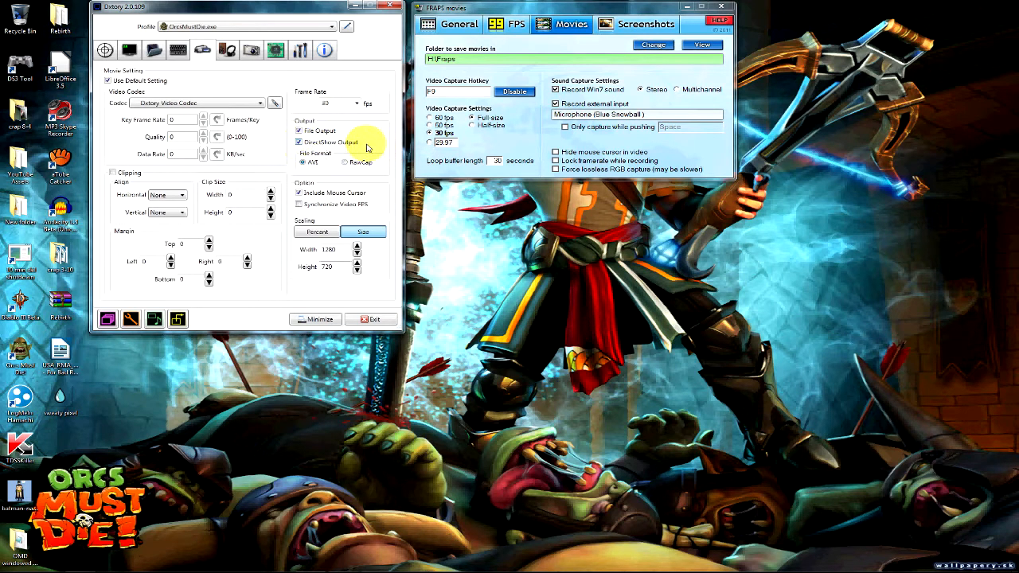
{"action": "left_click", "coordinate": [300, 130]}
{"action": "left_click", "coordinate": [298, 130]}
{"action": "left_click", "coordinate": [299, 131]}
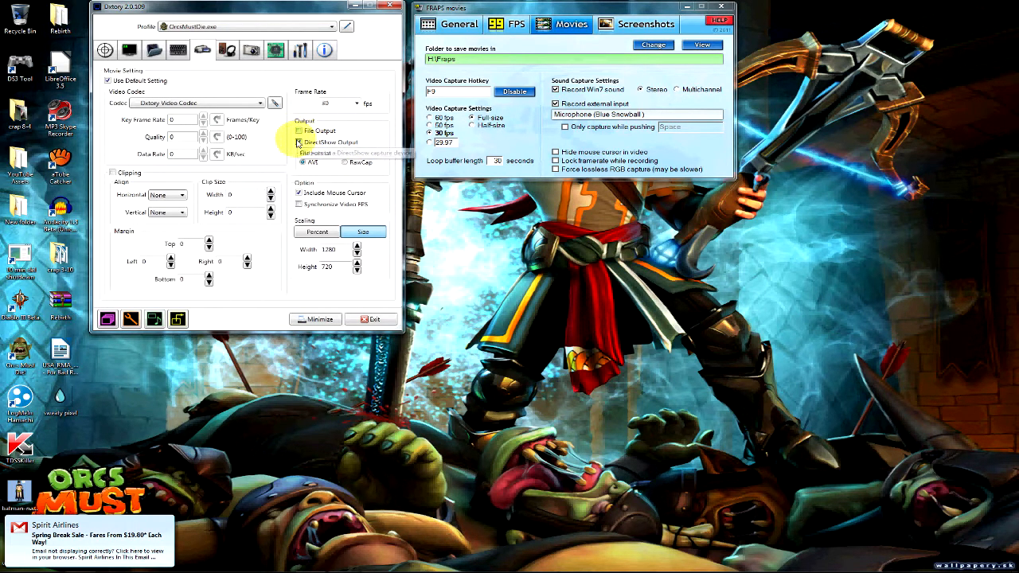
- Re-enable File Output and disable DirectShow Output in Dxtory's movie settings
{"action": "left_click", "coordinate": [299, 130]}
{"action": "left_click", "coordinate": [300, 142]}
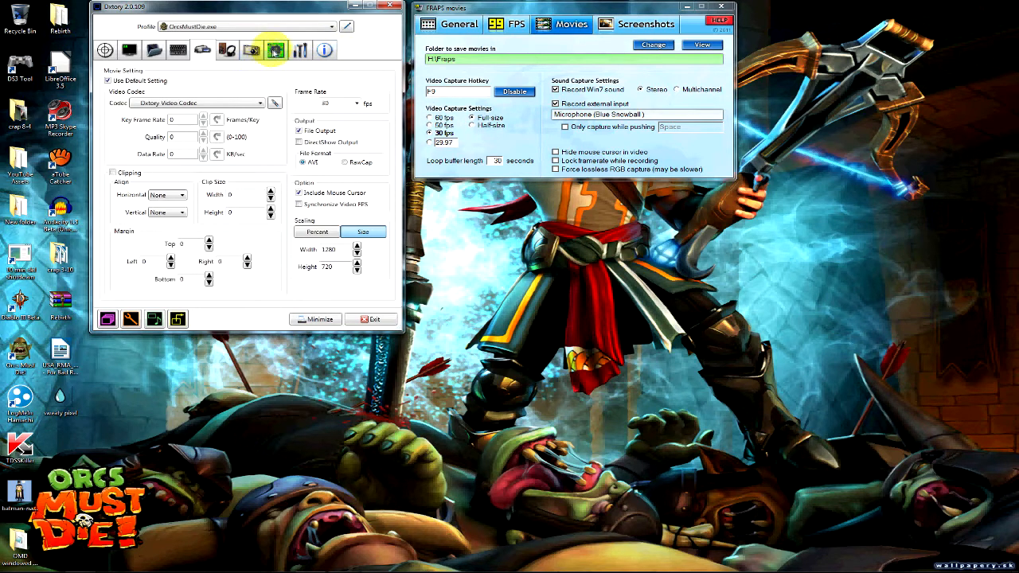
- Examine the available Processing Threads choices in Dxtory's advanced settings without changing them
{"action": "left_click", "coordinate": [275, 51]}
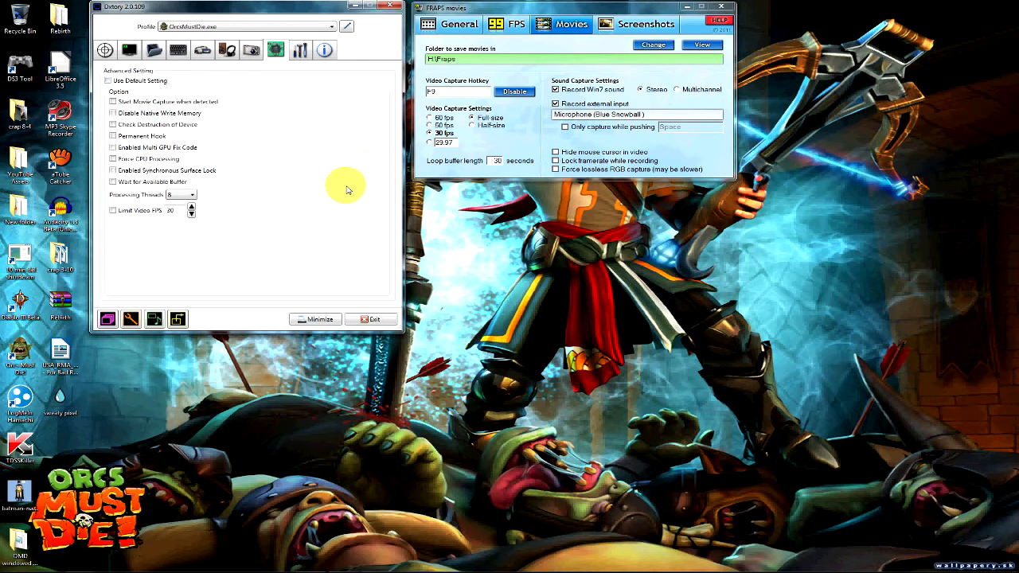
{"action": "left_click", "coordinate": [191, 196]}
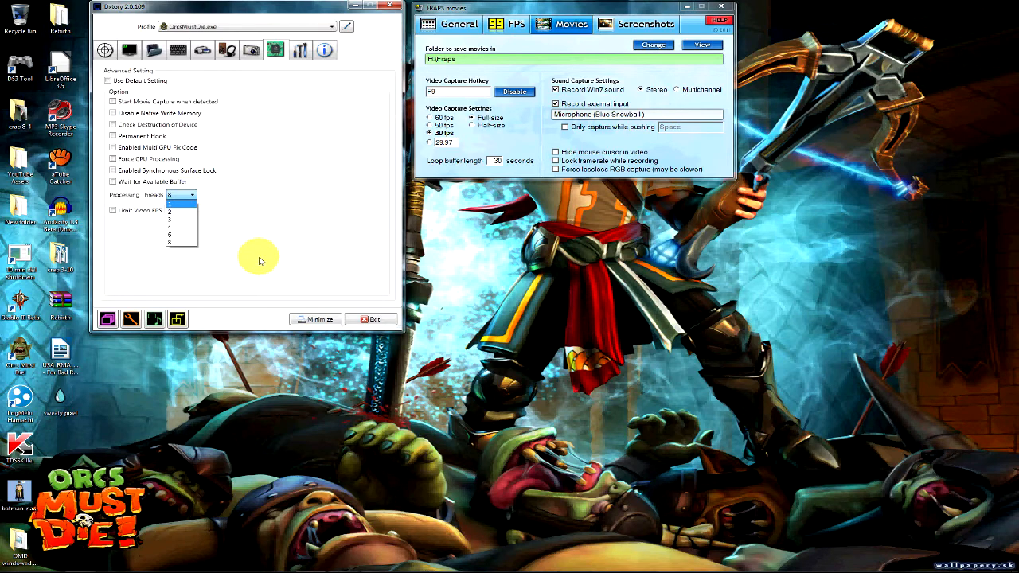
{"action": "left_click", "coordinate": [191, 195]}
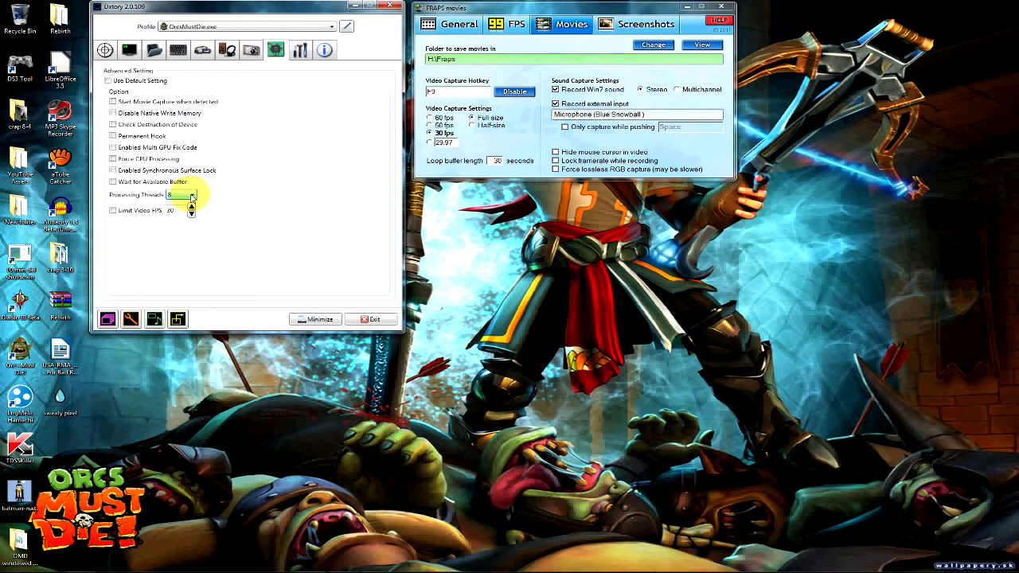
{"action": "left_click", "coordinate": [191, 196]}
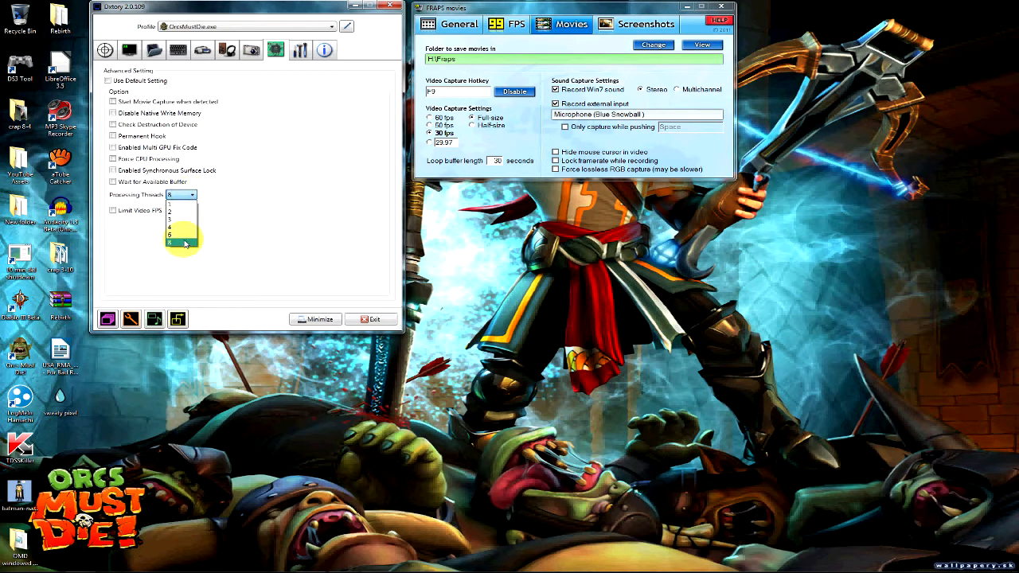
{"action": "left_click", "coordinate": [178, 230]}
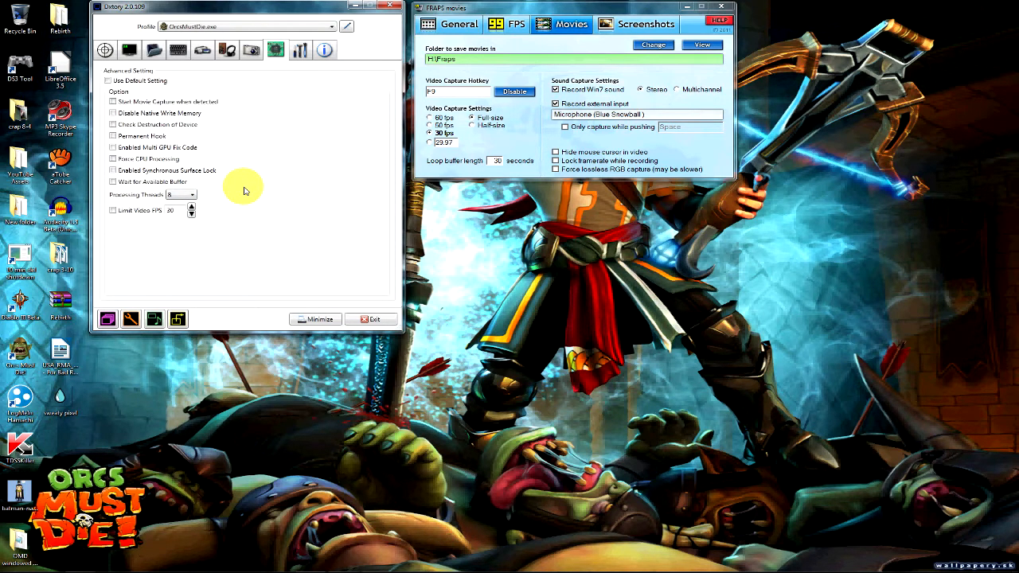
- Set Dxtory's processing threads to 1 and restore them to 8
{"action": "left_click", "coordinate": [183, 196]}
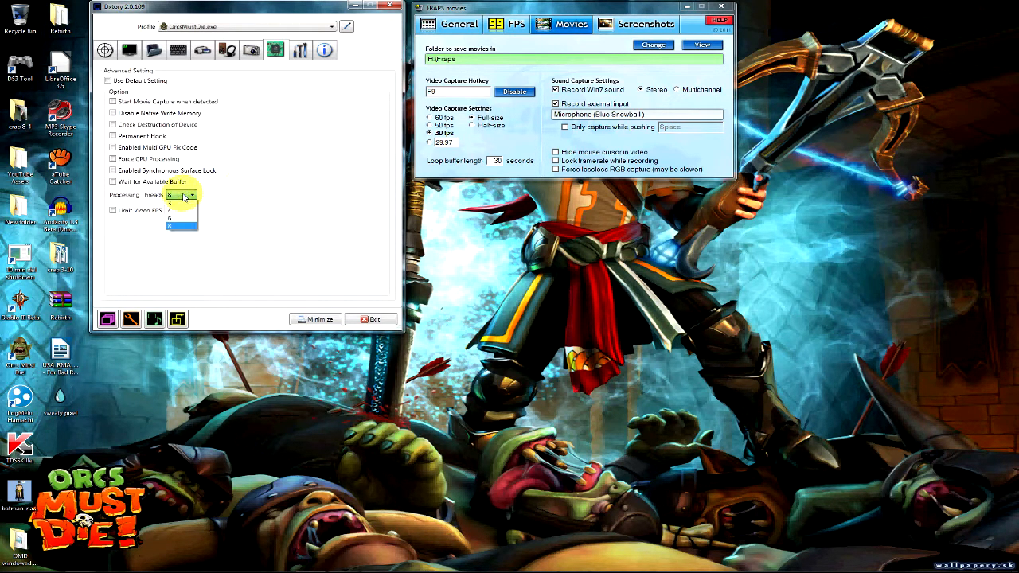
{"action": "left_click", "coordinate": [172, 204]}
{"action": "left_click", "coordinate": [192, 196]}
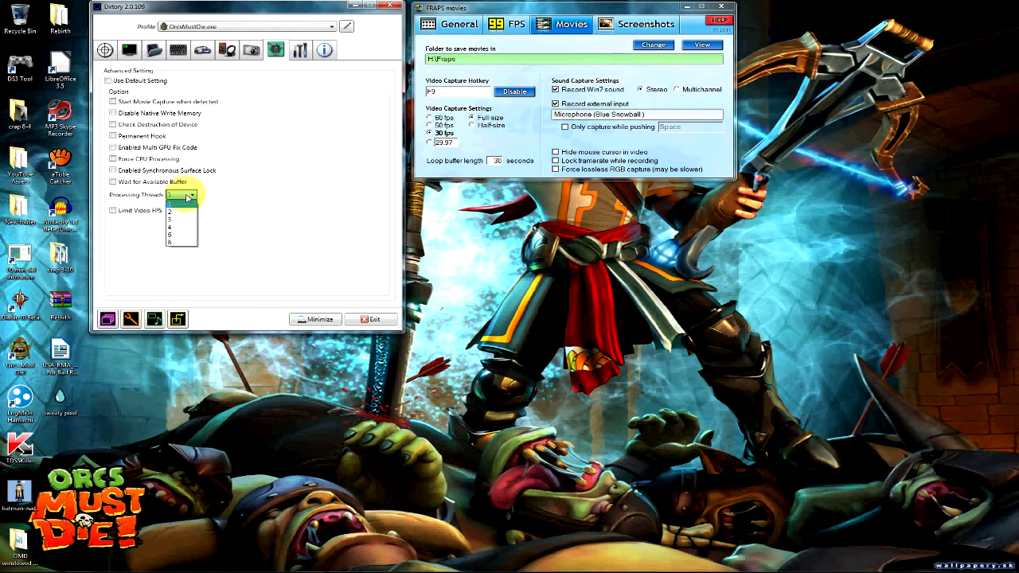
{"action": "left_click", "coordinate": [176, 243]}
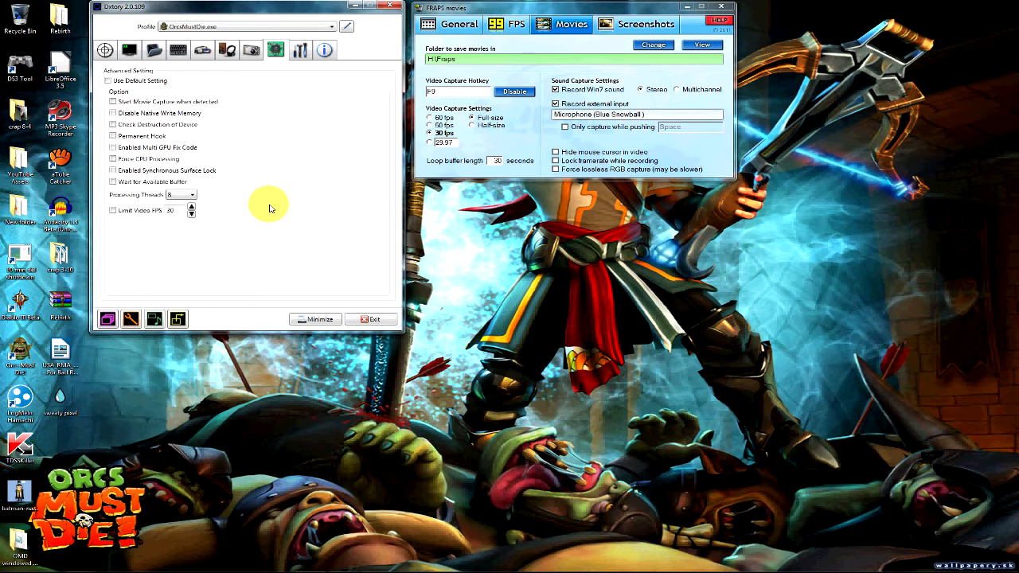
{"action": "left_click", "coordinate": [191, 195]}
{"action": "left_click", "coordinate": [190, 196]}
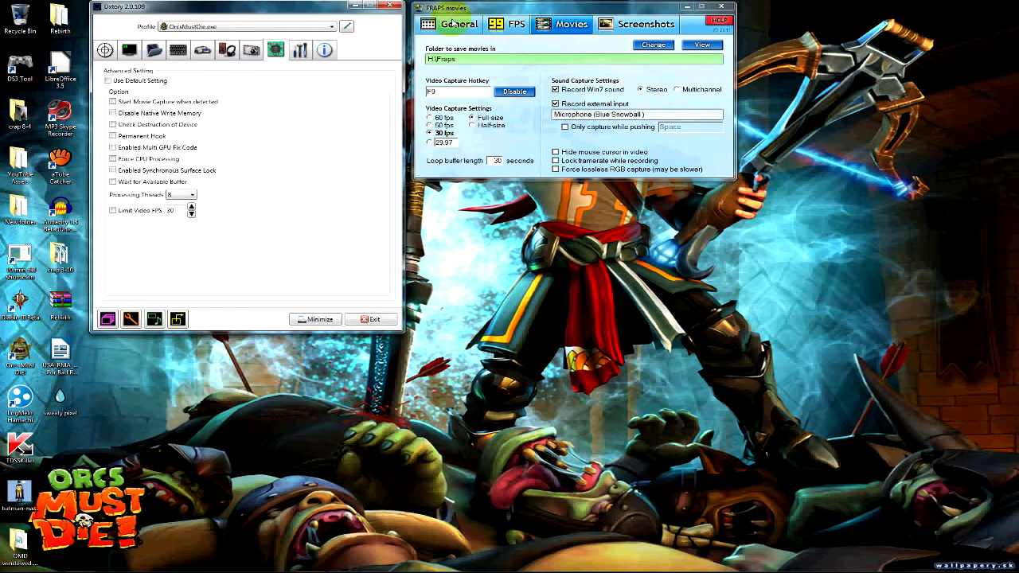
- Look through Dxtory's movie, screenshot, advanced and audio settings, ending on the movie settings
{"action": "left_click", "coordinate": [202, 51]}
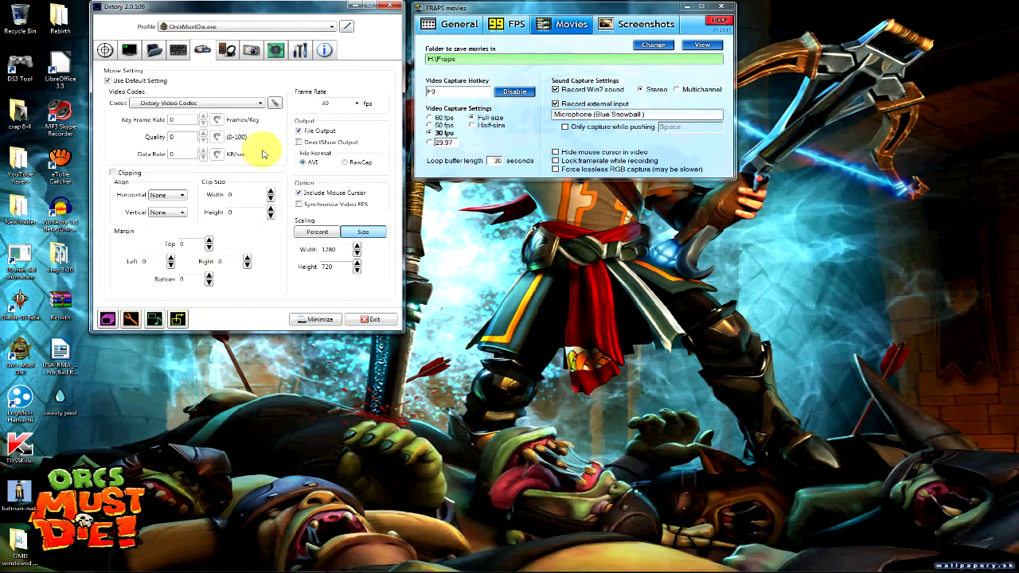
{"action": "left_click", "coordinate": [251, 51]}
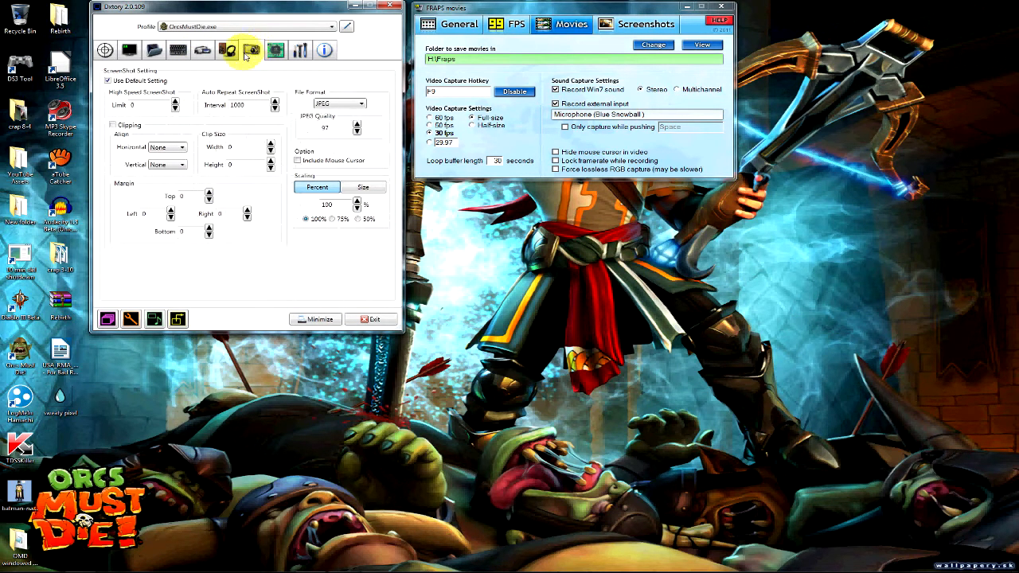
{"action": "left_click", "coordinate": [275, 51]}
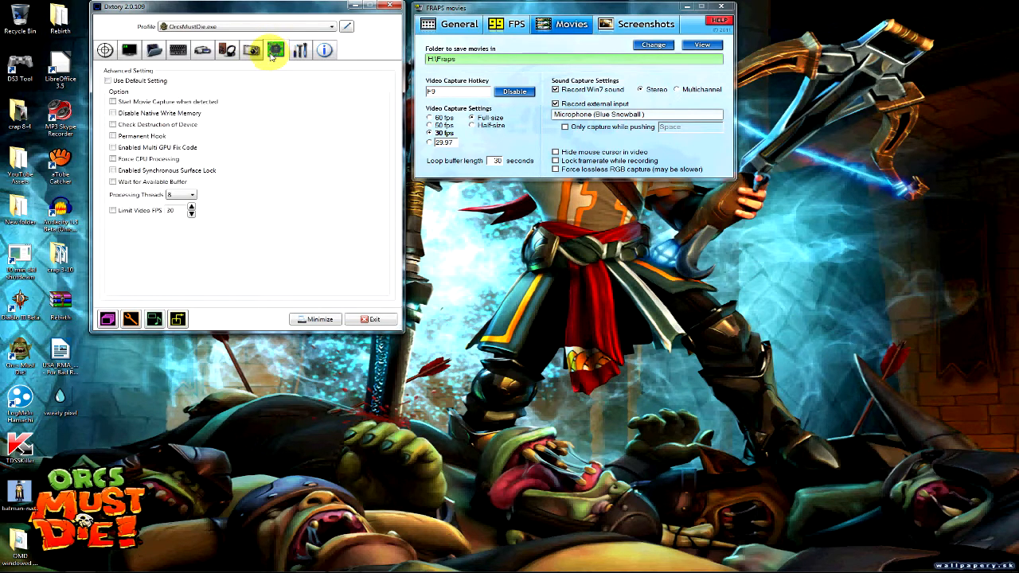
{"action": "left_click", "coordinate": [229, 52]}
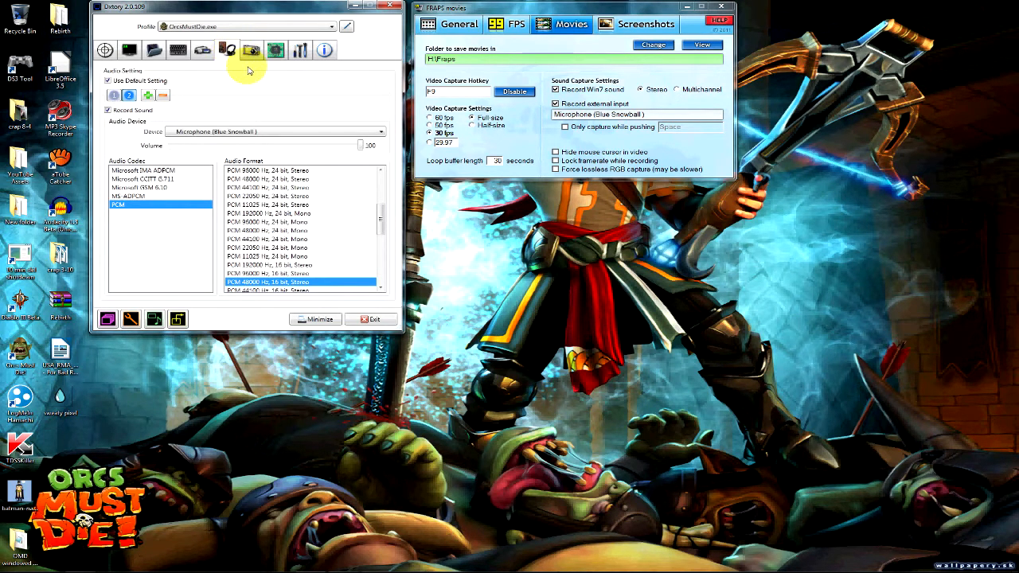
{"action": "left_click", "coordinate": [204, 49]}
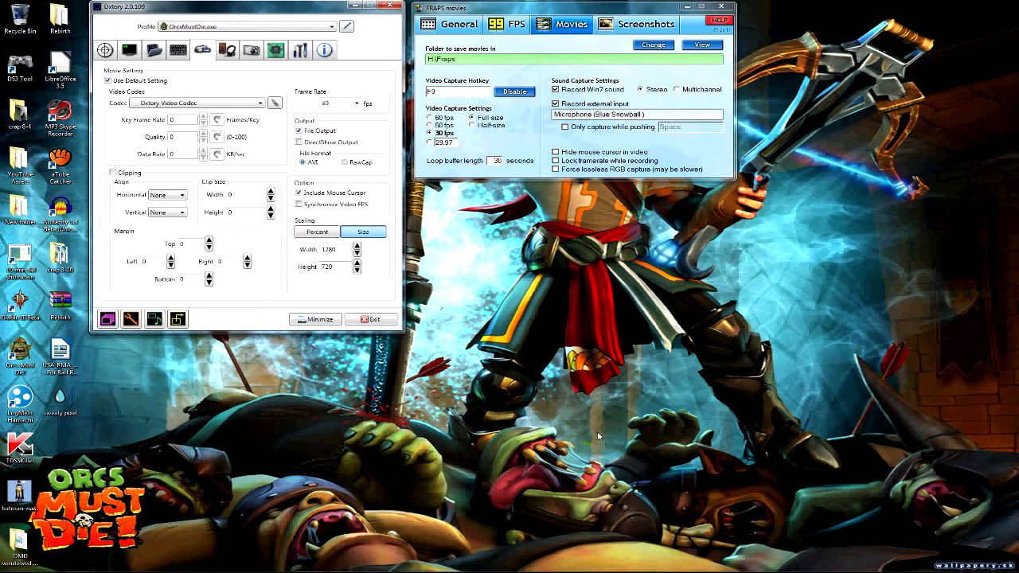
- Move the Dxtory and FRAPS windows slightly lower on the desktop
{"action": "left_click", "coordinate": [342, 268]}
{"action": "mouse_move", "coordinate": [283, 7]}
{"action": "left_mouse_down"}
{"action": "mouse_move", "coordinate": [280, 33]}
{"action": "mouse_move", "coordinate": [284, 13]}
{"action": "left_mouse_up"}
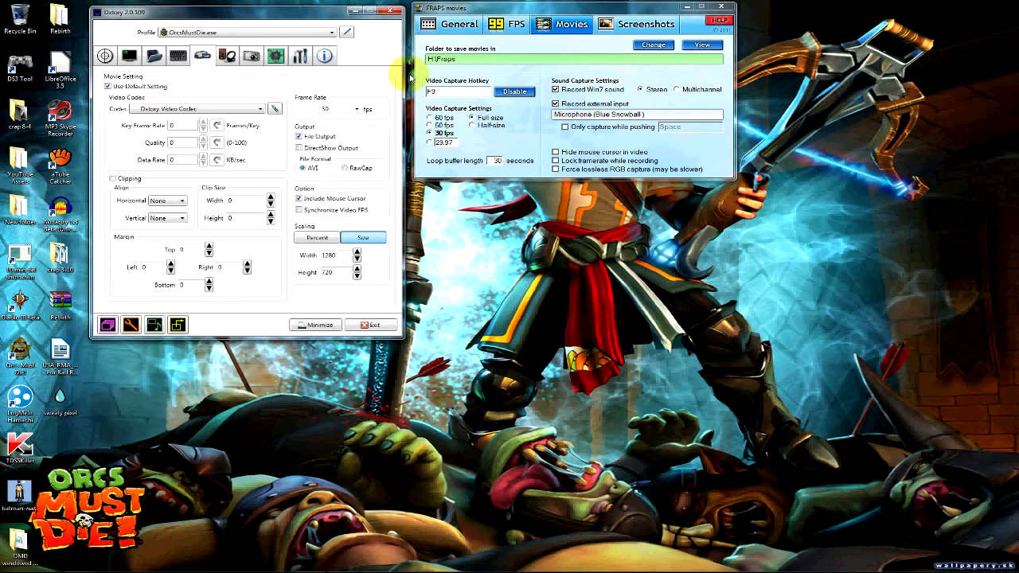
{"action": "left_click_drag", "start_coordinate": [474, 8], "coordinate": [475, 15]}
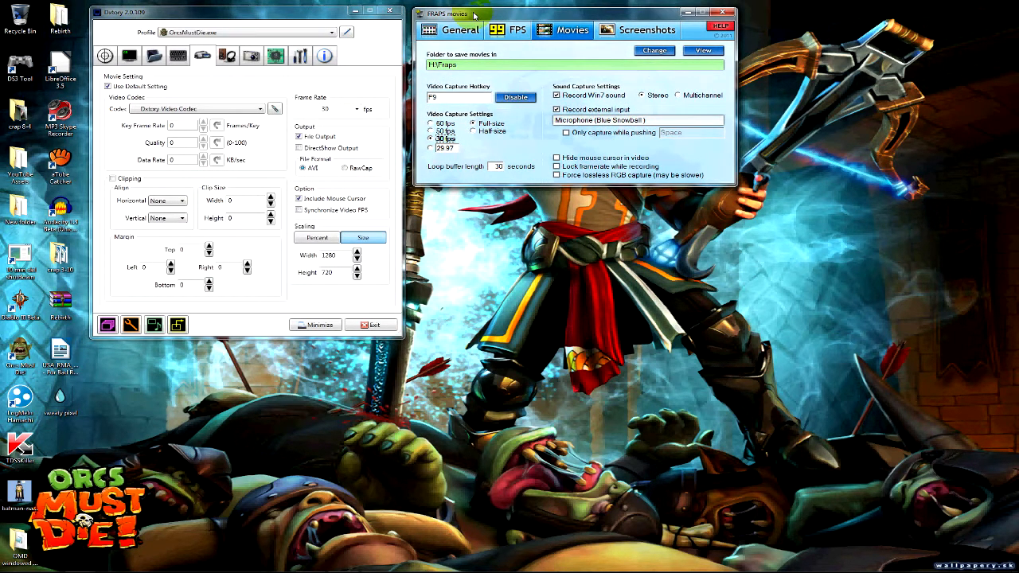
{"action": "mouse_move", "coordinate": [526, 17]}
{"action": "left_mouse_down"}
{"action": "mouse_move", "coordinate": [537, 18]}
{"action": "mouse_move", "coordinate": [517, 11]}
{"action": "mouse_move", "coordinate": [545, 16]}
{"action": "mouse_move", "coordinate": [523, 14]}
{"action": "left_mouse_up"}
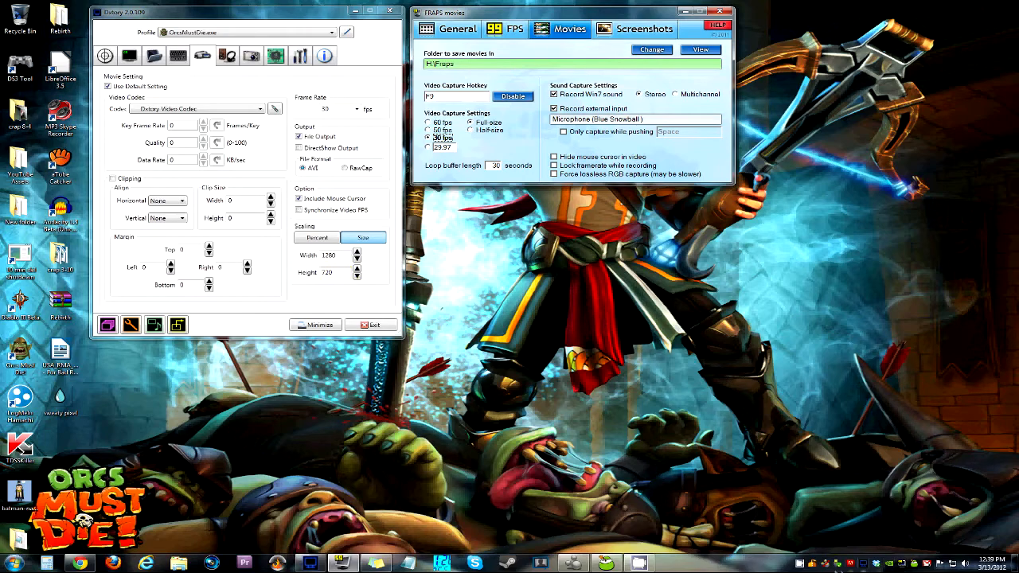
{"action": "right_click", "coordinate": [800, 564]}
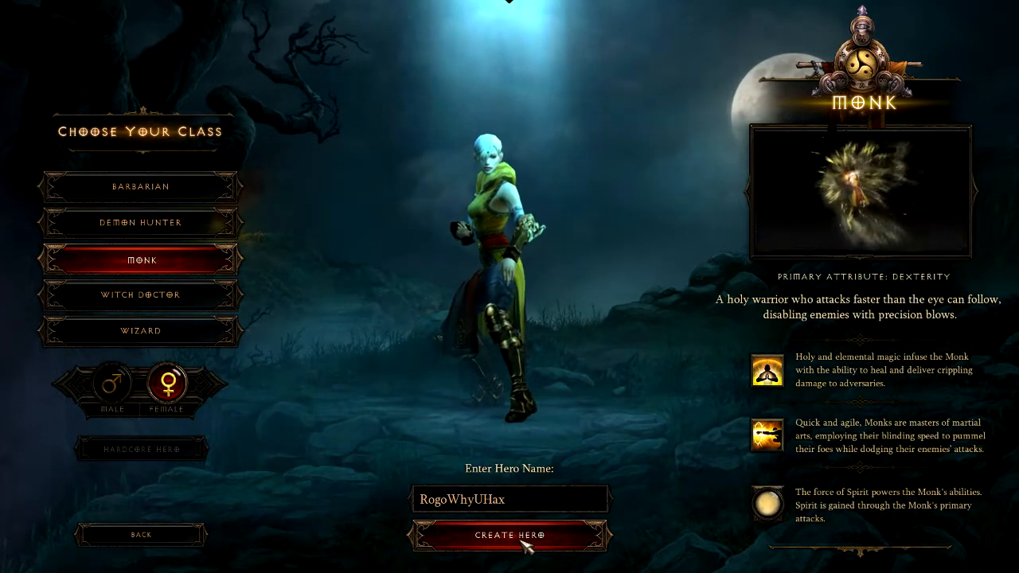
- In Diablo III, create the female Monk hero with the hero name already entered
{"action": "left_click", "coordinate": [525, 544]}
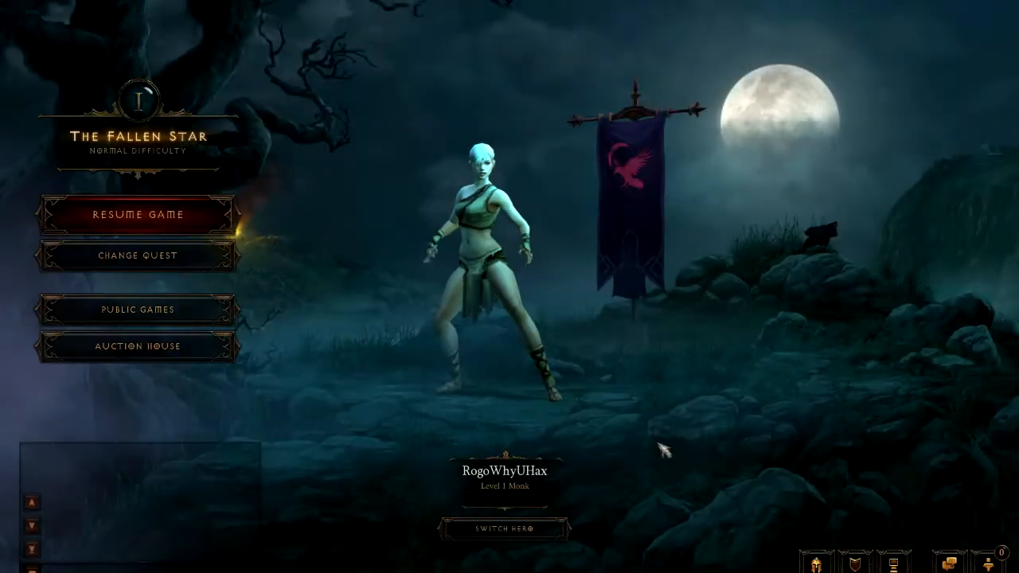
- Review Diablo III's video and quality options without changing them and return to the hero screen
{"action": "left_click", "coordinate": [903, 563]}
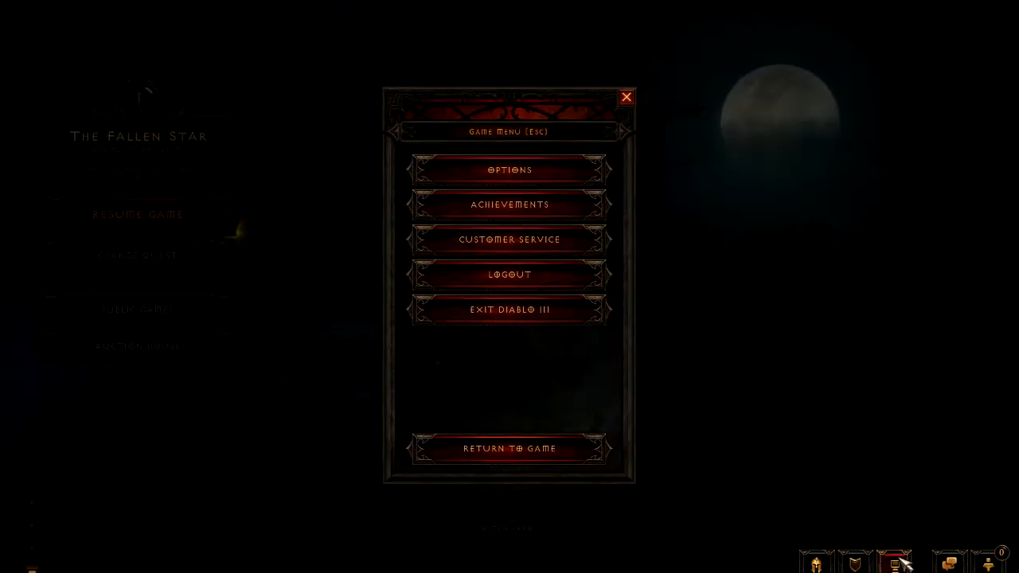
{"action": "left_click", "coordinate": [504, 175]}
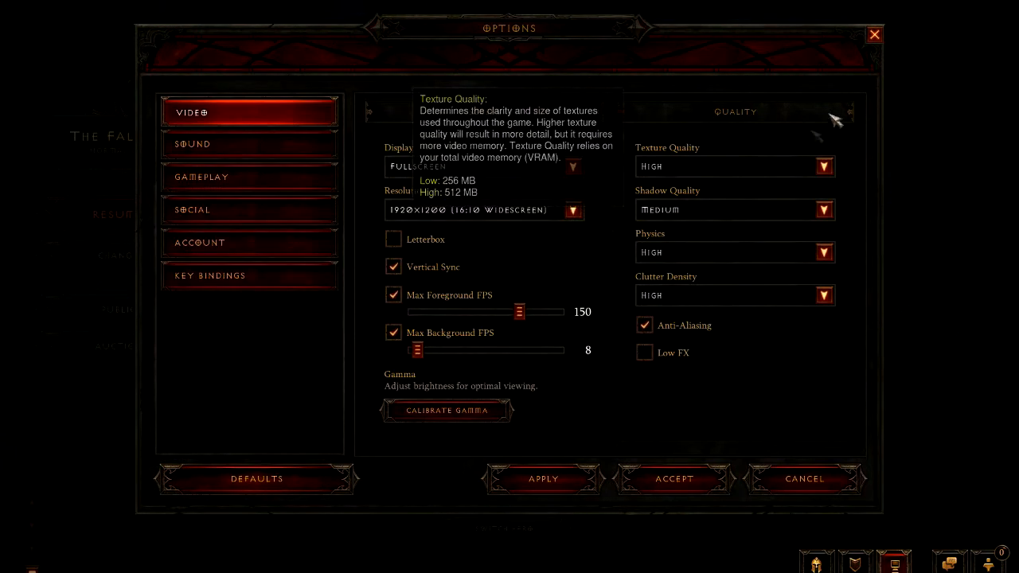
{"action": "left_click", "coordinate": [874, 35]}
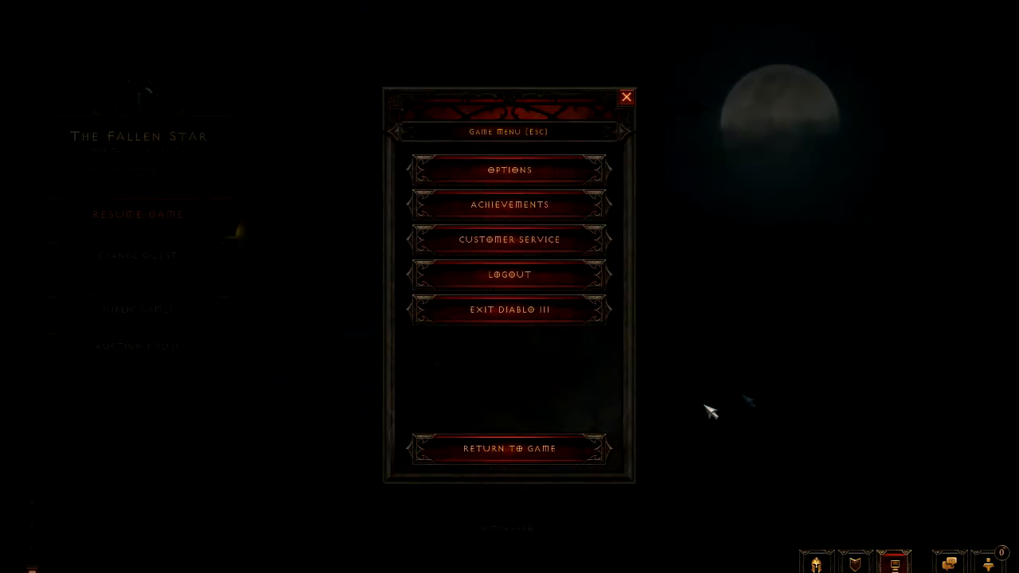
{"action": "left_click", "coordinate": [549, 450]}
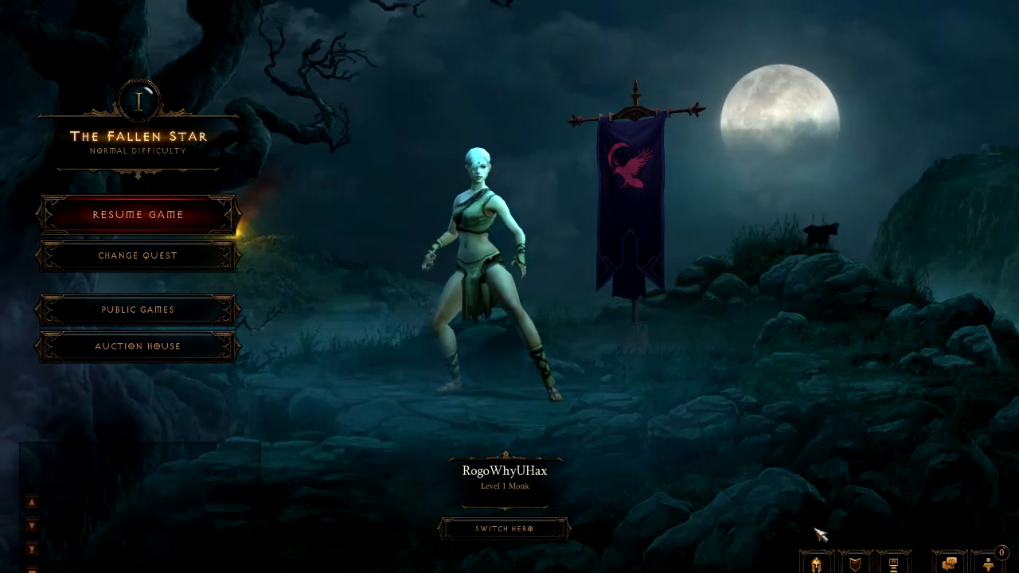
- Resume The Fallen Star quest with the Monk and loot the dead villager on the road
{"action": "left_click", "coordinate": [175, 220]}
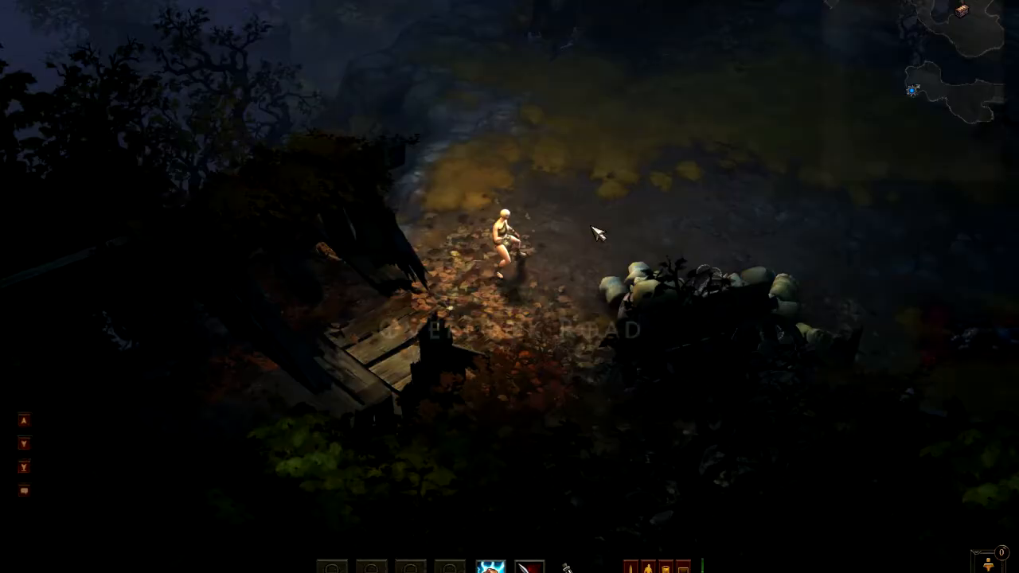
{"action": "left_click", "coordinate": [554, 209]}
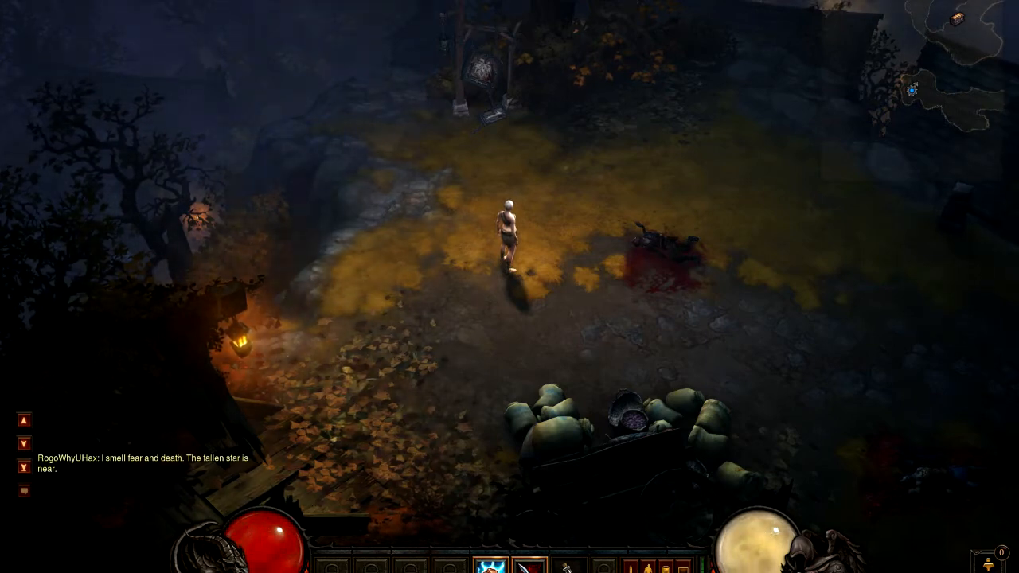
{"action": "left_click", "coordinate": [597, 235]}
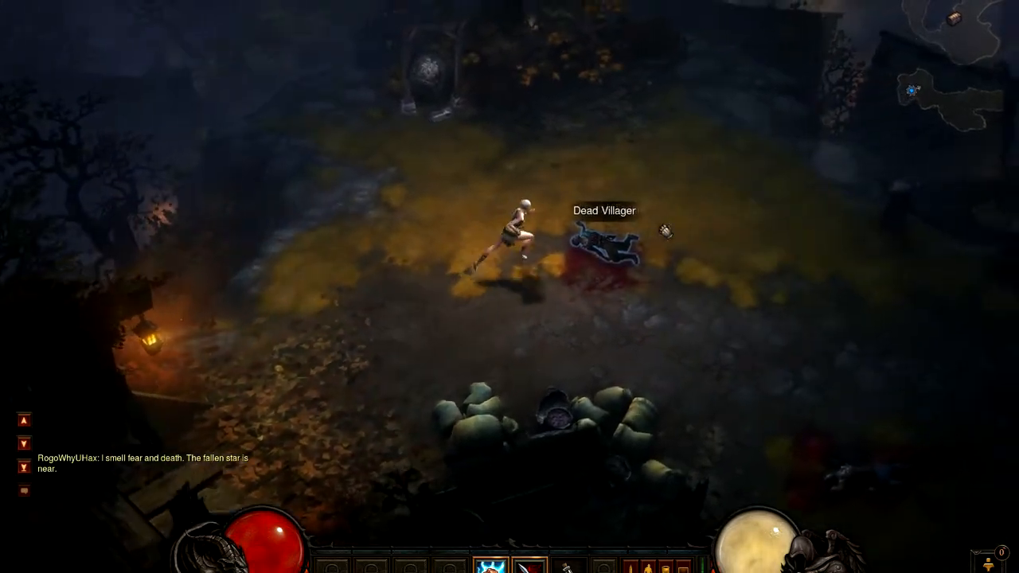
{"action": "left_click", "coordinate": [531, 339]}
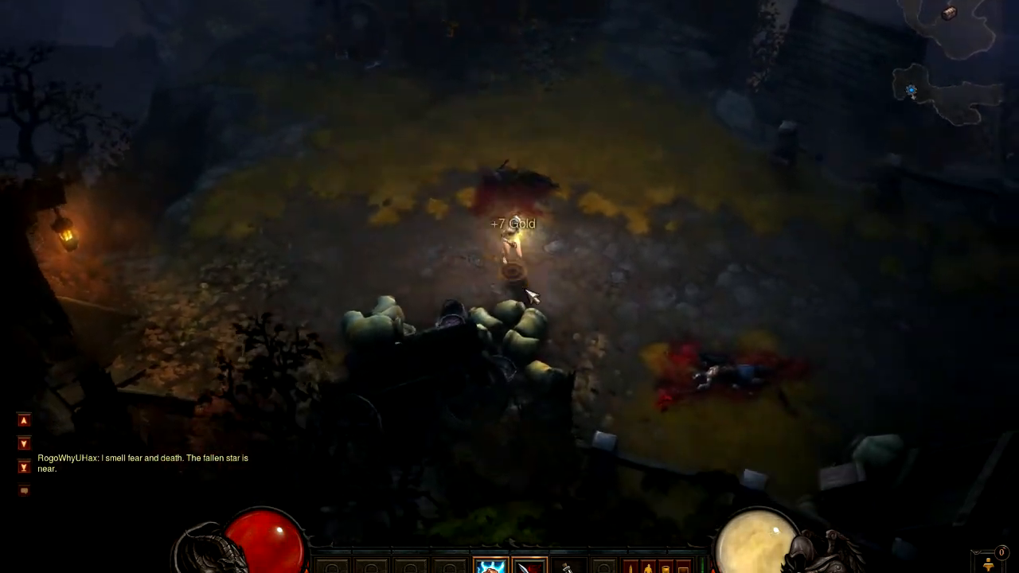
- Run the Monk to the New Tristram sign and back along the road past the fallen bodies
{"action": "left_click", "coordinate": [584, 234]}
{"action": "left_click", "coordinate": [483, 195]}
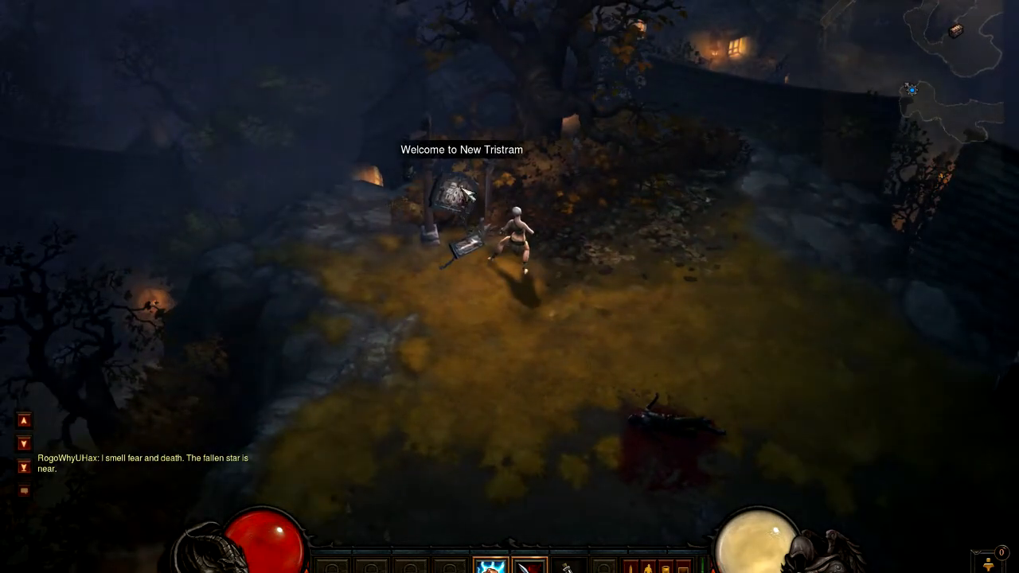
{"action": "left_click", "coordinate": [587, 325]}
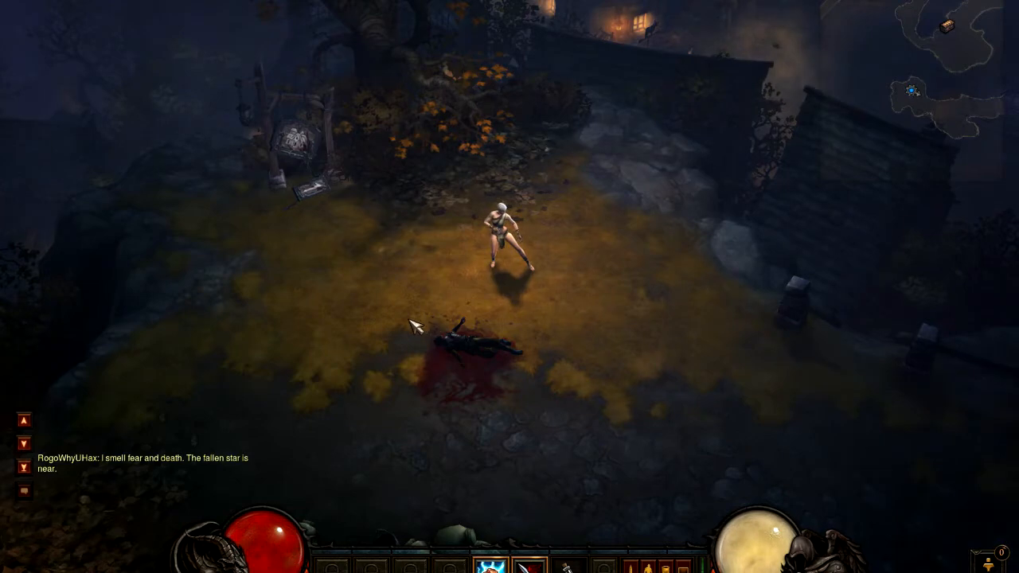
{"action": "left_click", "coordinate": [414, 325]}
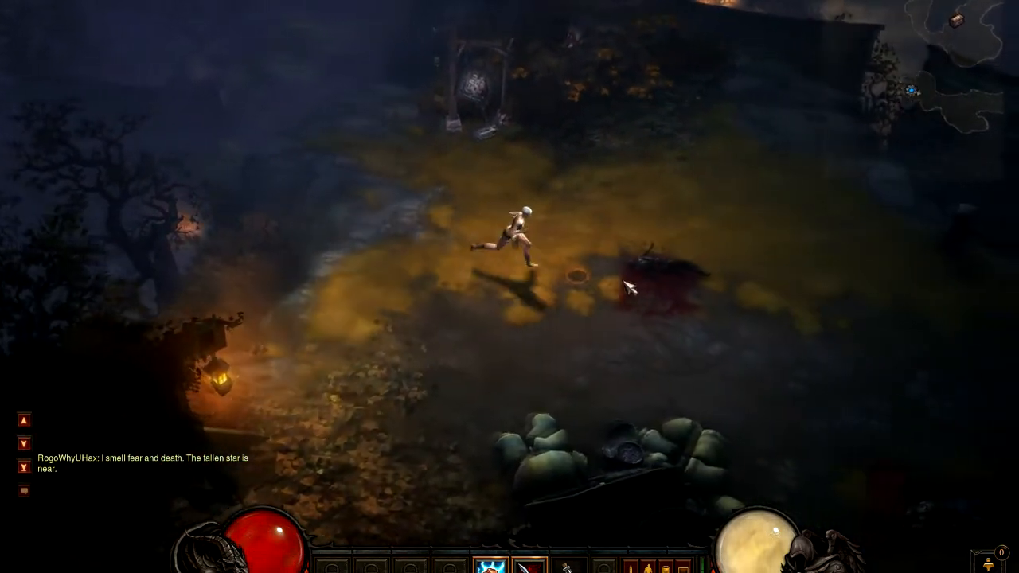
{"action": "left_click", "coordinate": [629, 288]}
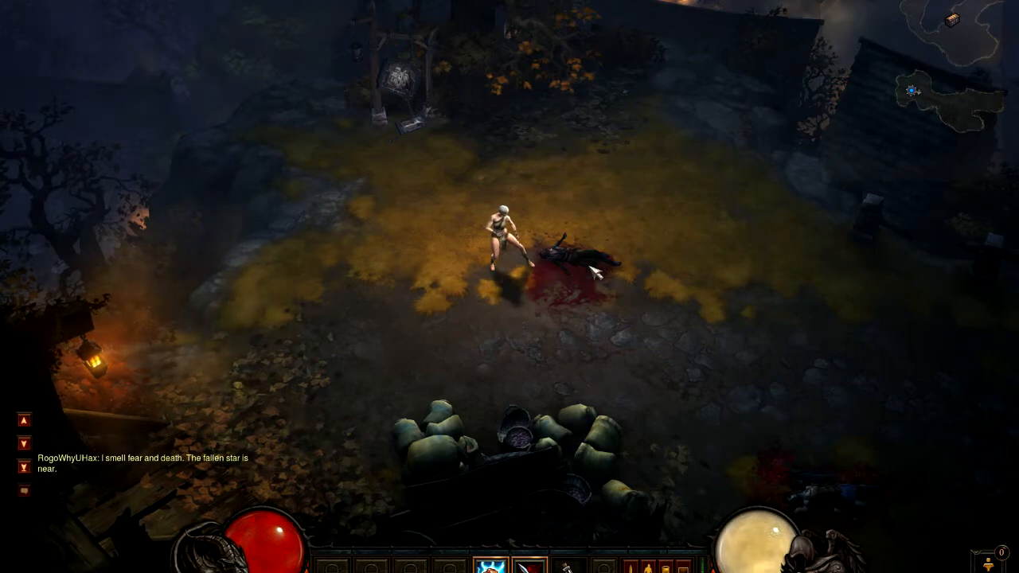
{"action": "left_click", "coordinate": [613, 280]}
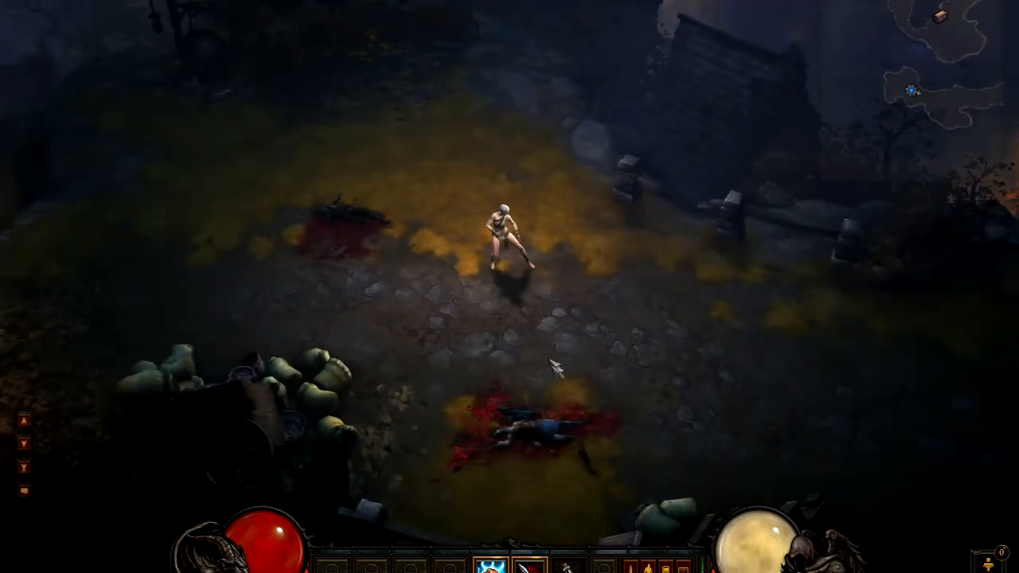
{"action": "left_click_drag", "start_coordinate": [535, 422], "coordinate": [698, 292]}
{"action": "left_click", "coordinate": [575, 285]}
{"action": "left_click", "coordinate": [554, 297]}
{"action": "left_click_drag", "start_coordinate": [555, 298], "coordinate": [356, 282]}
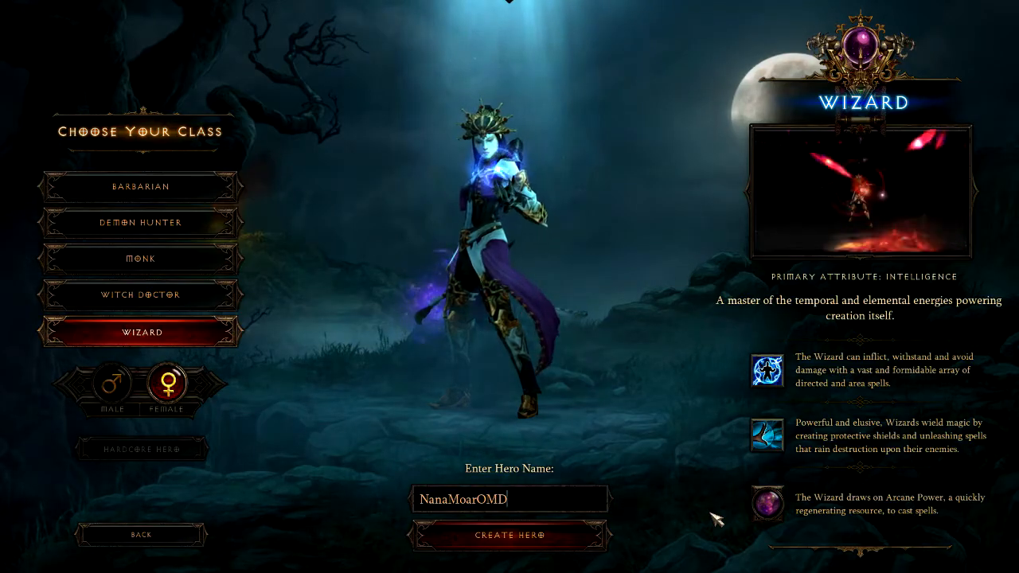
- Create the female Wizard hero with the hero name already entered
{"action": "left_click", "coordinate": [526, 537]}
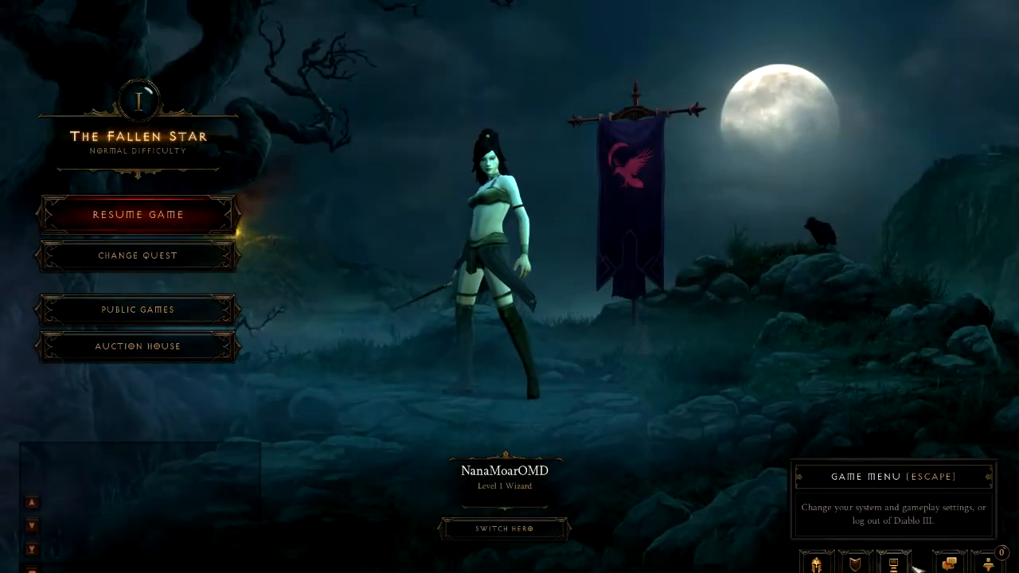
- Check the screen and quality settings in the game's video options, leaving them as they are, and return to the hero screen
{"action": "left_click", "coordinate": [894, 564]}
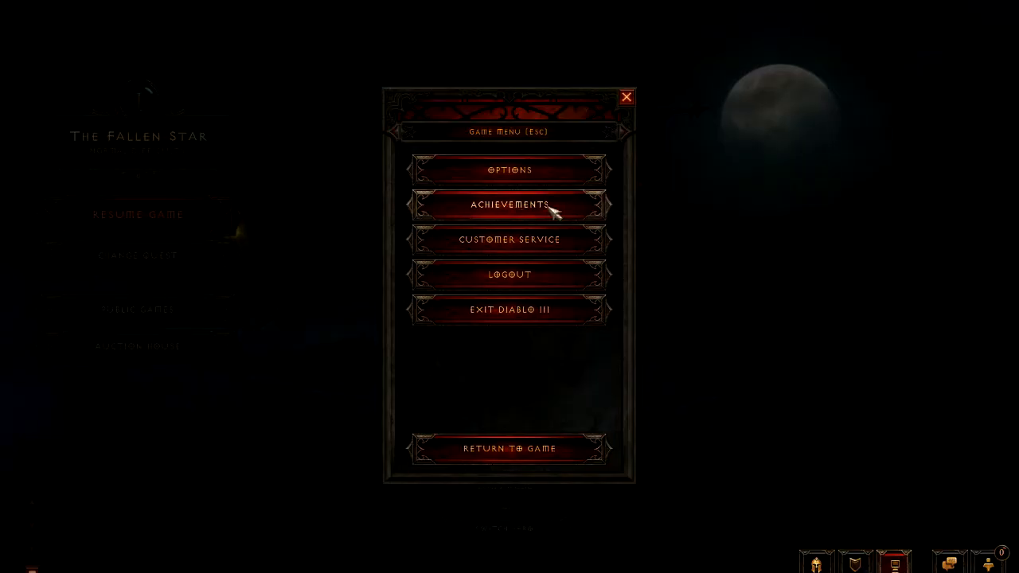
{"action": "left_click", "coordinate": [527, 181]}
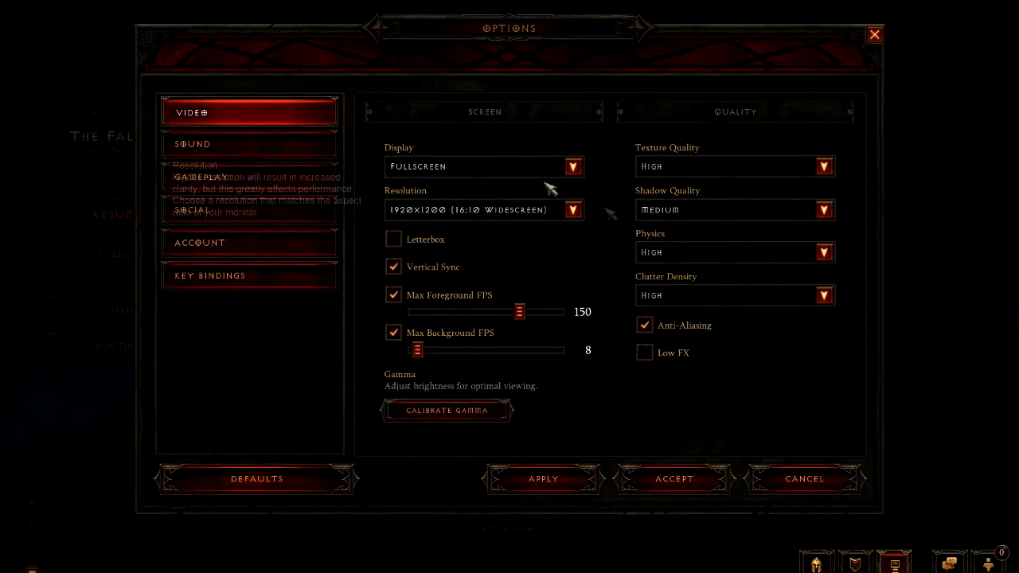
{"action": "left_click", "coordinate": [850, 490]}
{"action": "left_click", "coordinate": [523, 448]}
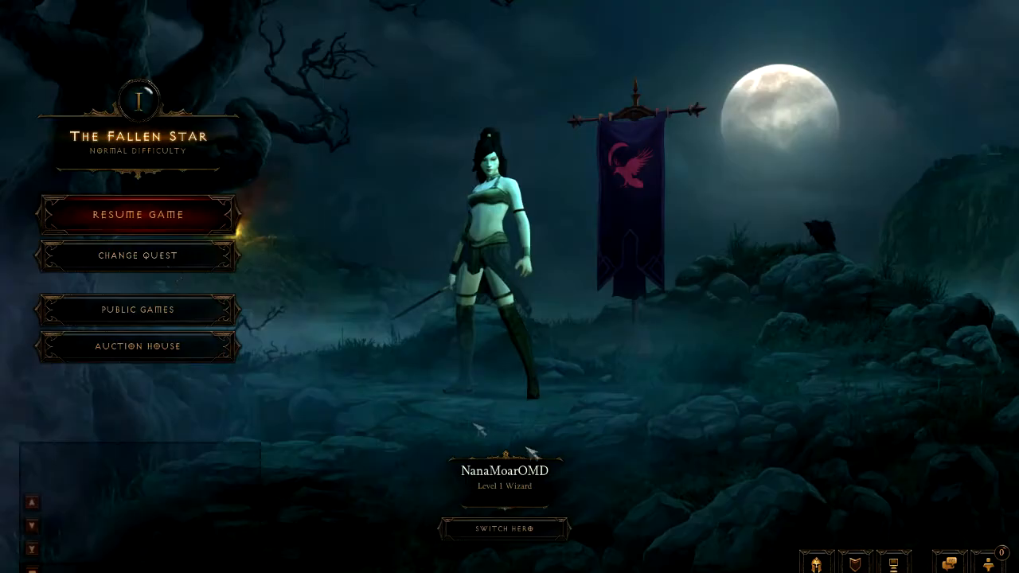
- Resume The Fallen Star quest with the Wizard and run along Overlook Road past the first fallen bodies
{"action": "left_click", "coordinate": [153, 224]}
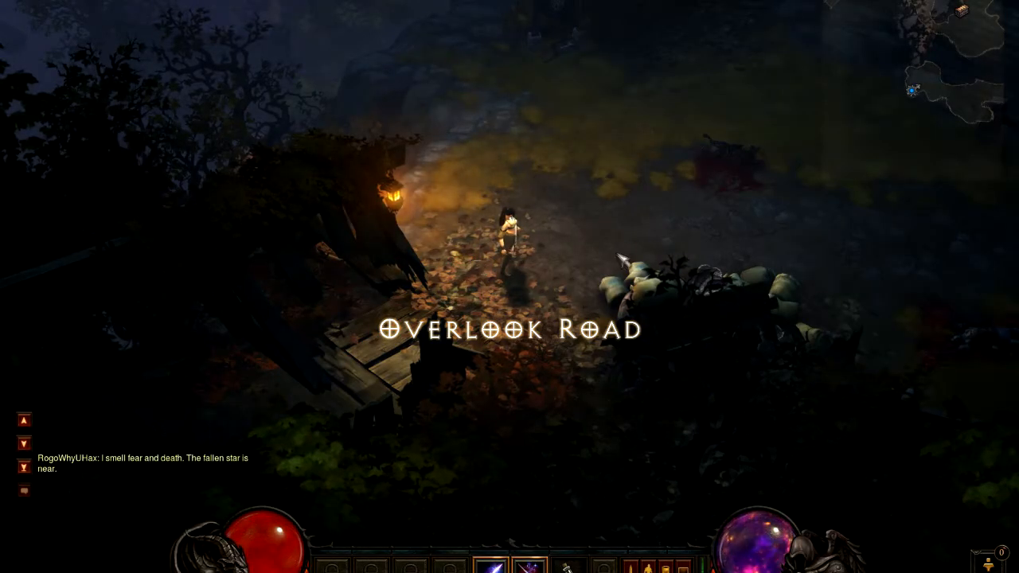
{"action": "left_click", "coordinate": [664, 214]}
{"action": "left_click", "coordinate": [731, 378]}
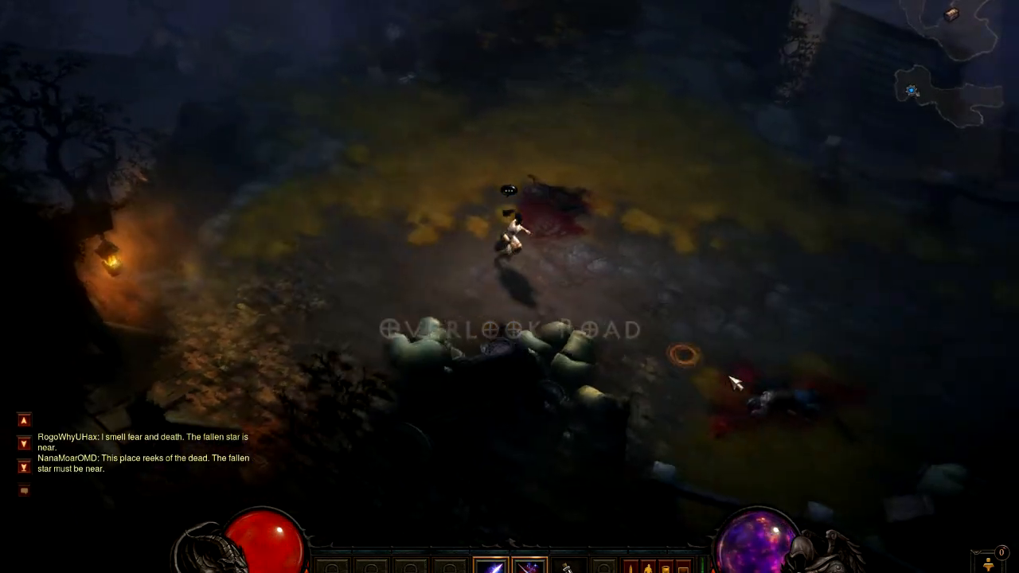
{"action": "left_click", "coordinate": [645, 204]}
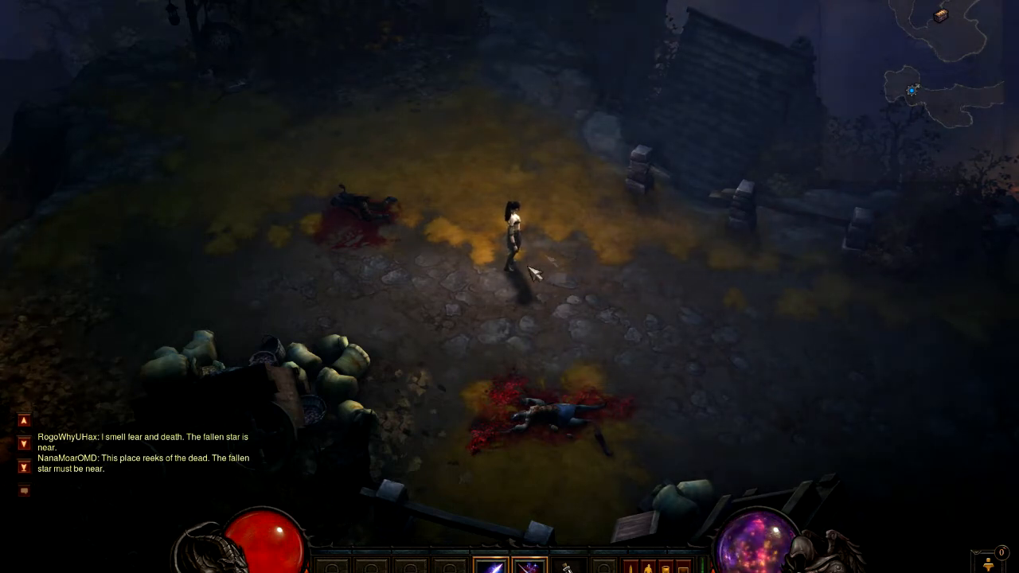
- Set the game's resolution to 1920x1080 (16:9 Widescreen), accept the new video options and return to the game
{"action": "left_click", "coordinate": [683, 567]}
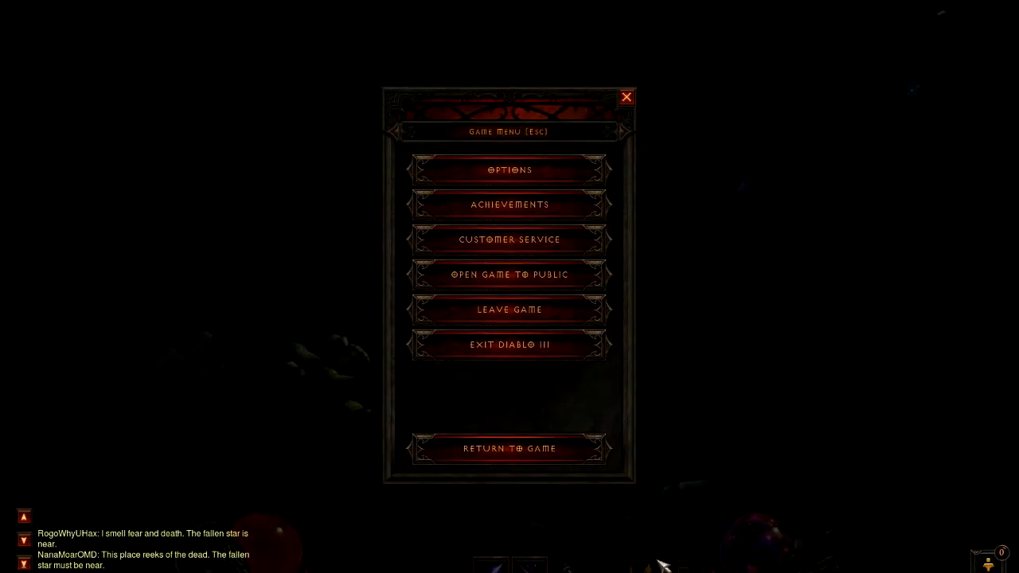
{"action": "left_click", "coordinate": [528, 170]}
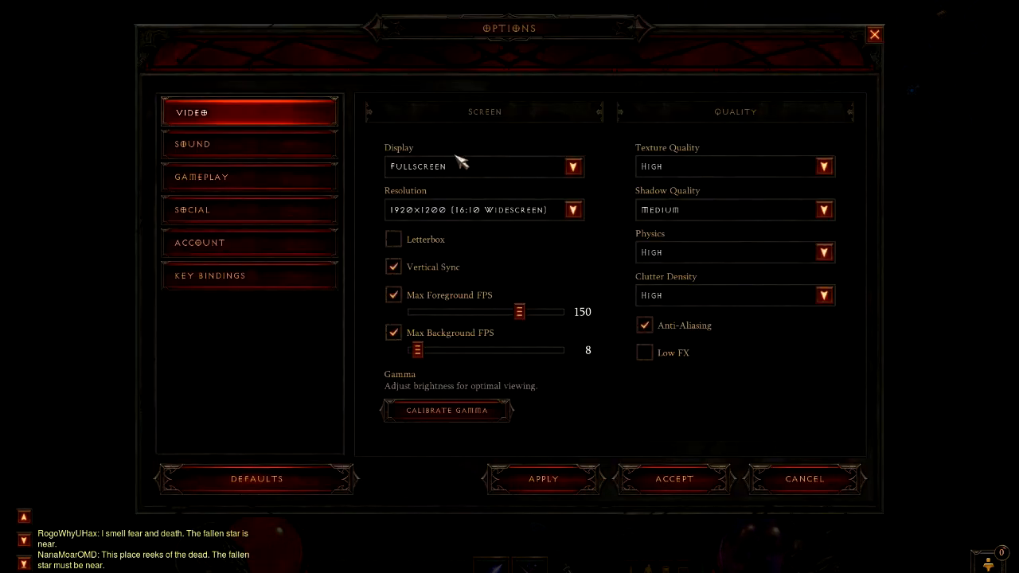
{"action": "left_click", "coordinate": [573, 210]}
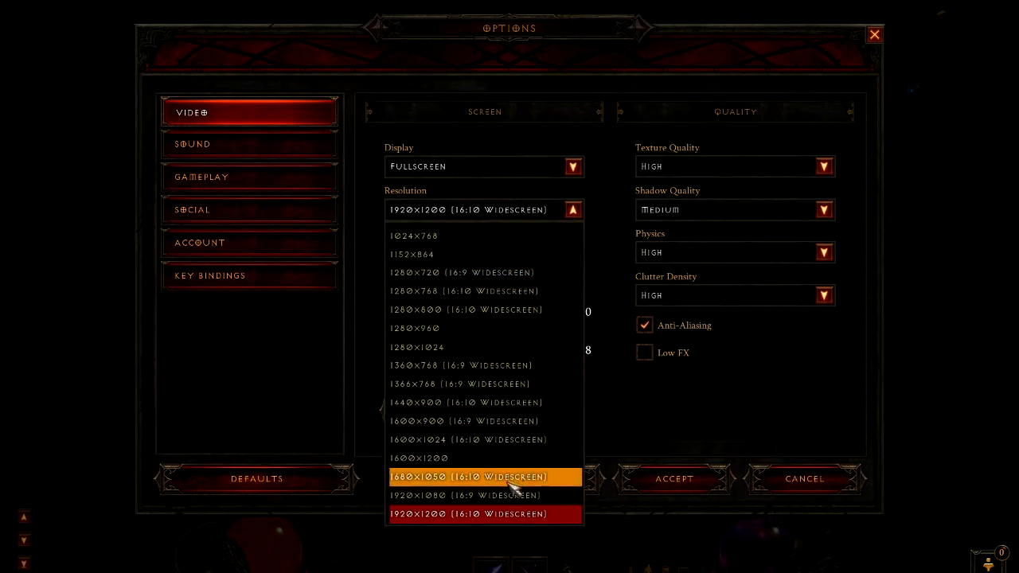
{"action": "left_click", "coordinate": [444, 497]}
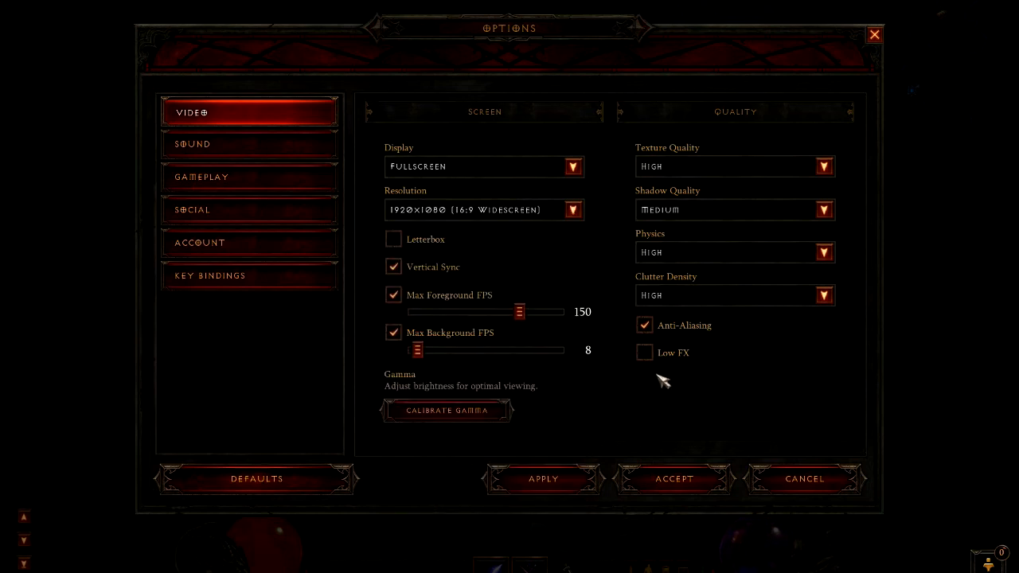
{"action": "left_click", "coordinate": [544, 480]}
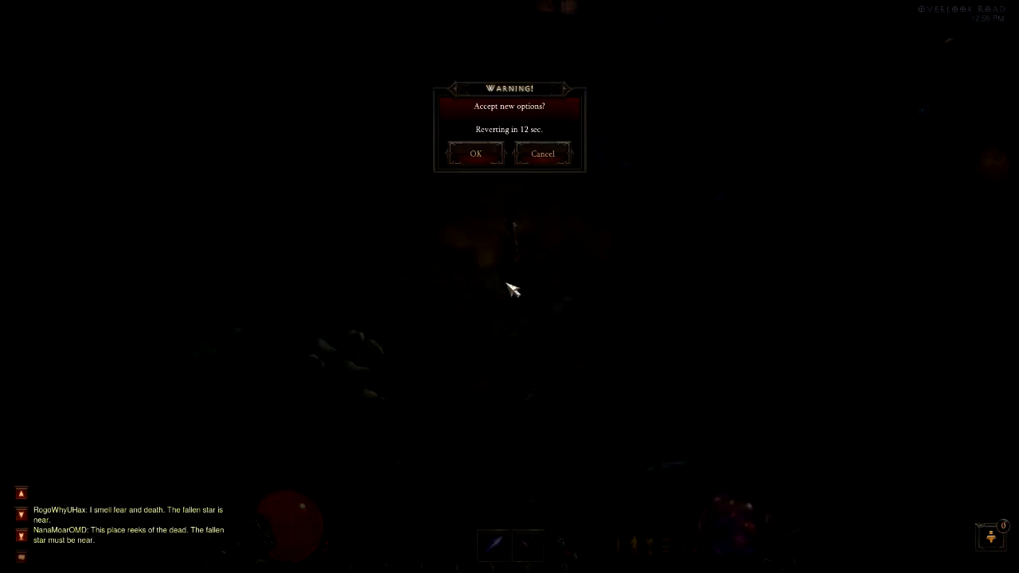
{"action": "left_click", "coordinate": [495, 155]}
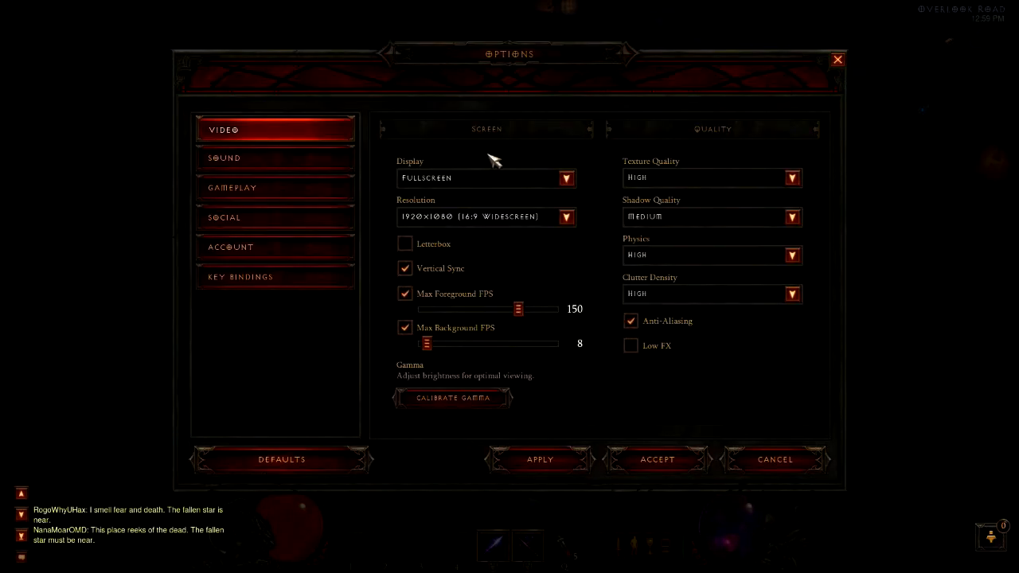
{"action": "left_click", "coordinate": [659, 468]}
{"action": "left_click", "coordinate": [524, 435]}
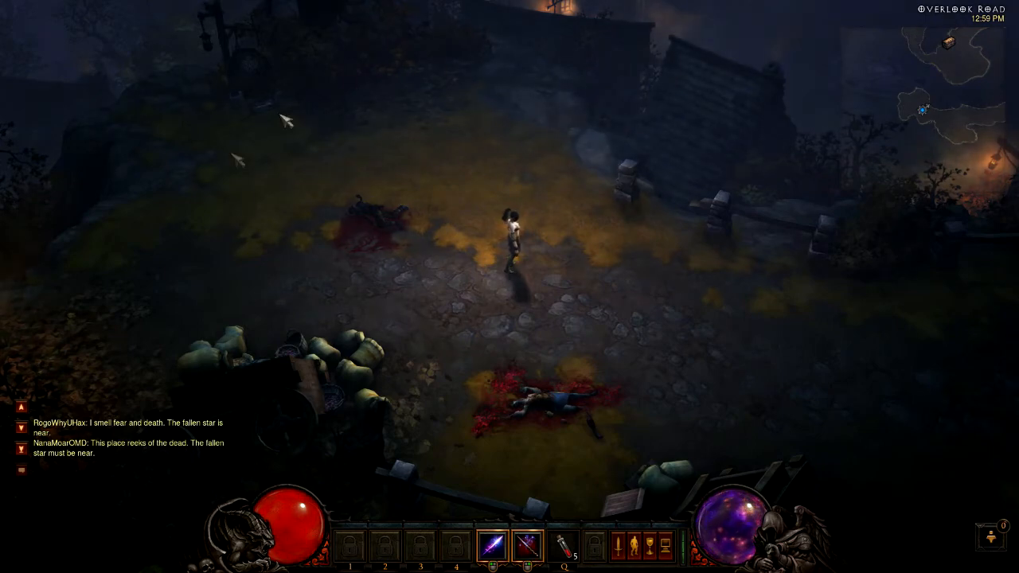
- Run the Wizard around the fallen bodies and onward along the fenced stretch of Overlook Road
{"action": "left_click_drag", "start_coordinate": [618, 251], "coordinate": [302, 211]}
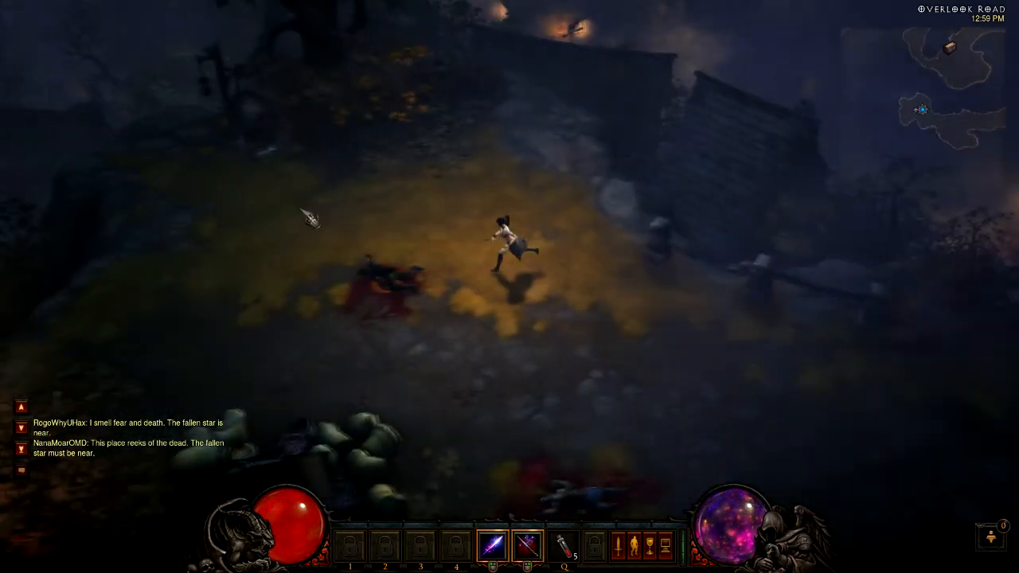
{"action": "left_click", "coordinate": [445, 269]}
{"action": "left_click", "coordinate": [473, 276]}
{"action": "left_click", "coordinate": [508, 318]}
{"action": "mouse_move", "coordinate": [640, 308]}
{"action": "left_mouse_down"}
{"action": "mouse_move", "coordinate": [712, 312]}
{"action": "mouse_move", "coordinate": [700, 378]}
{"action": "mouse_move", "coordinate": [780, 358]}
{"action": "mouse_move", "coordinate": [783, 300]}
{"action": "left_mouse_up"}
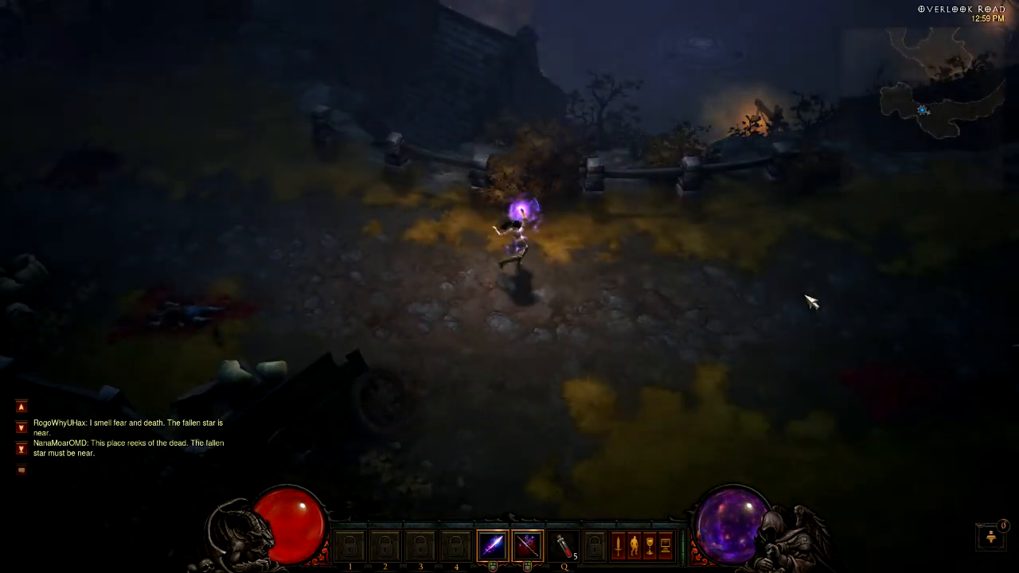
- Kill the Risen near the overturned cart and beyond the lantern post with the Wizard's magic attack
{"action": "left_click", "coordinate": [828, 320]}
{"action": "left_click", "coordinate": [832, 320]}
{"action": "left_click", "coordinate": [629, 275]}
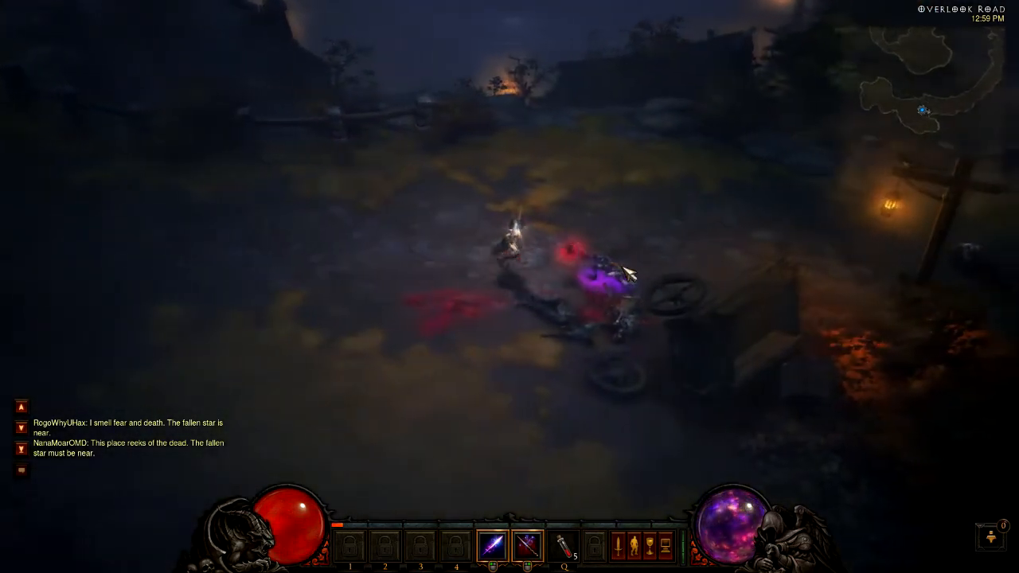
{"action": "left_click", "coordinate": [632, 273]}
{"action": "left_click", "coordinate": [739, 270]}
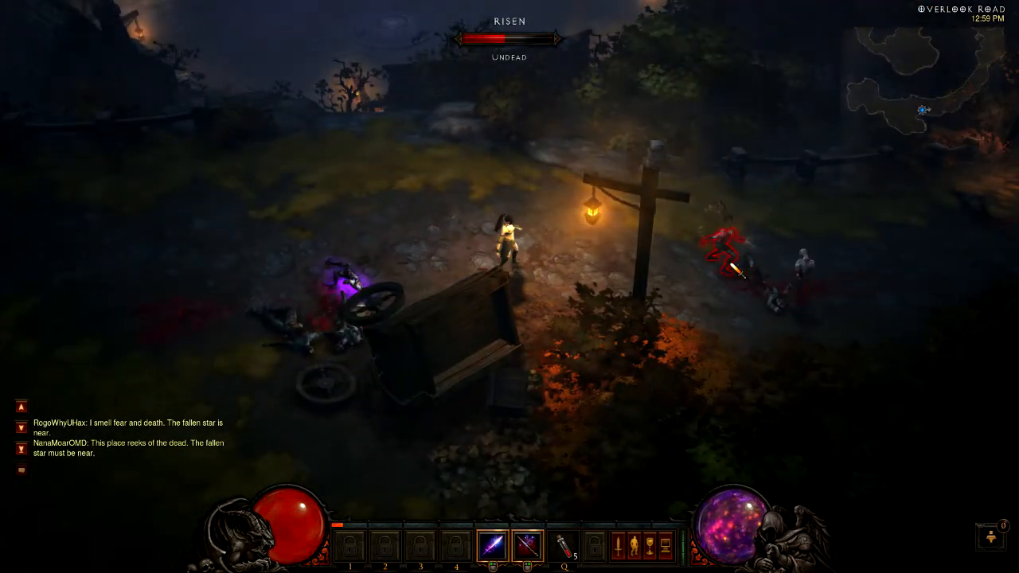
{"action": "left_click", "coordinate": [776, 274]}
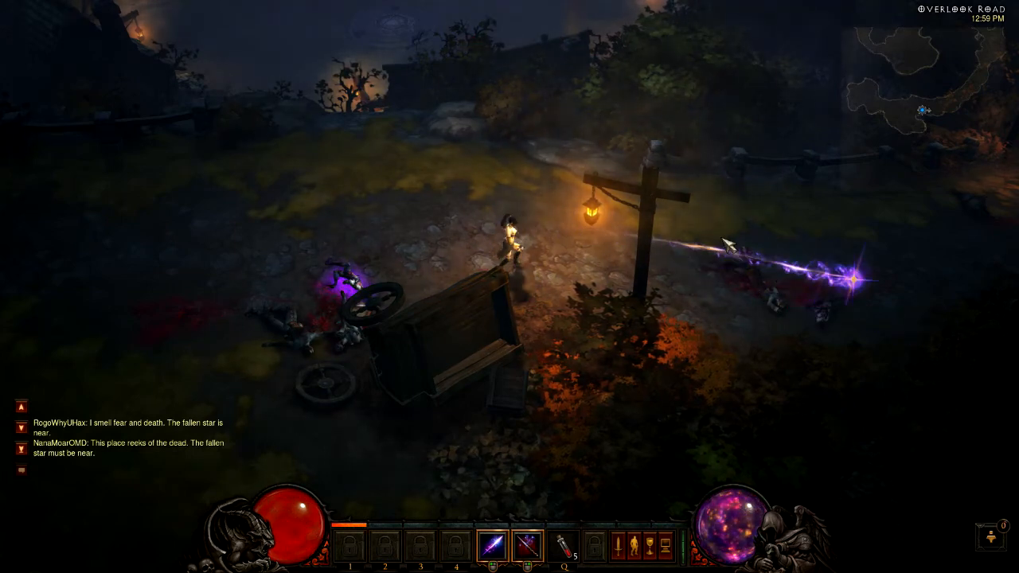
- Run the Wizard back along Overlook Road from the overturned cart to the fenced stretch
{"action": "left_click", "coordinate": [445, 253]}
{"action": "mouse_move", "coordinate": [398, 288]}
{"action": "left_mouse_down"}
{"action": "mouse_move", "coordinate": [416, 286]}
{"action": "mouse_move", "coordinate": [359, 295]}
{"action": "mouse_move", "coordinate": [398, 289]}
{"action": "left_mouse_up"}
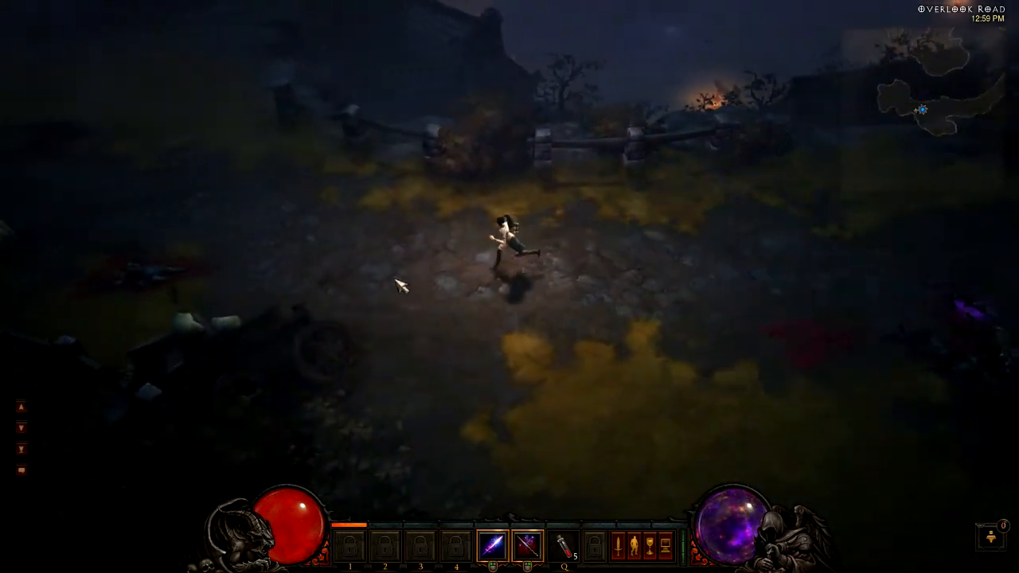
{"action": "left_click", "coordinate": [386, 266]}
{"action": "left_click", "coordinate": [450, 273]}
{"action": "left_click_drag", "start_coordinate": [460, 220], "coordinate": [720, 317]}
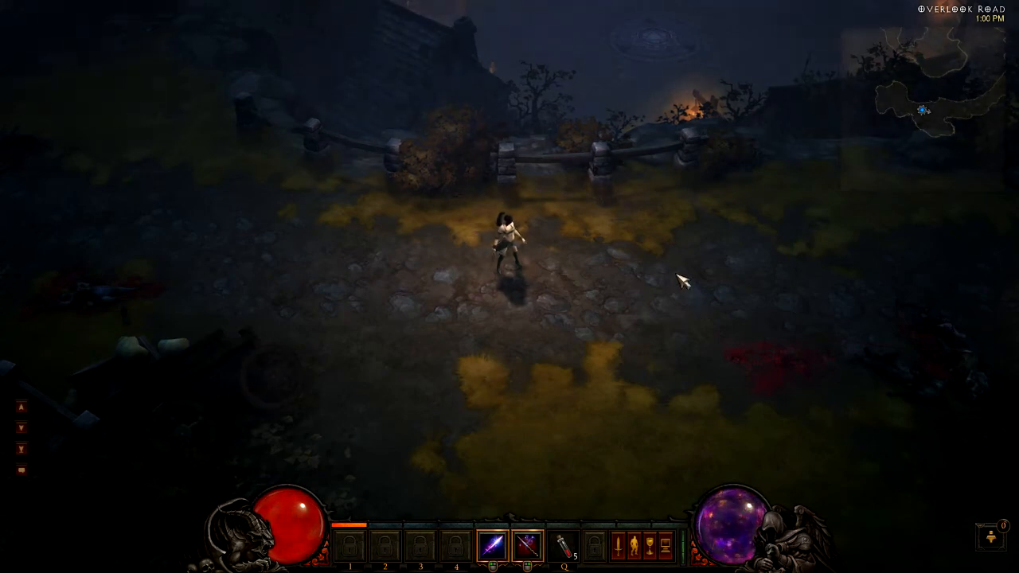
- Run the Wizard past the overturned cart and the lantern post to the slain Risen
{"action": "left_click", "coordinate": [612, 286]}
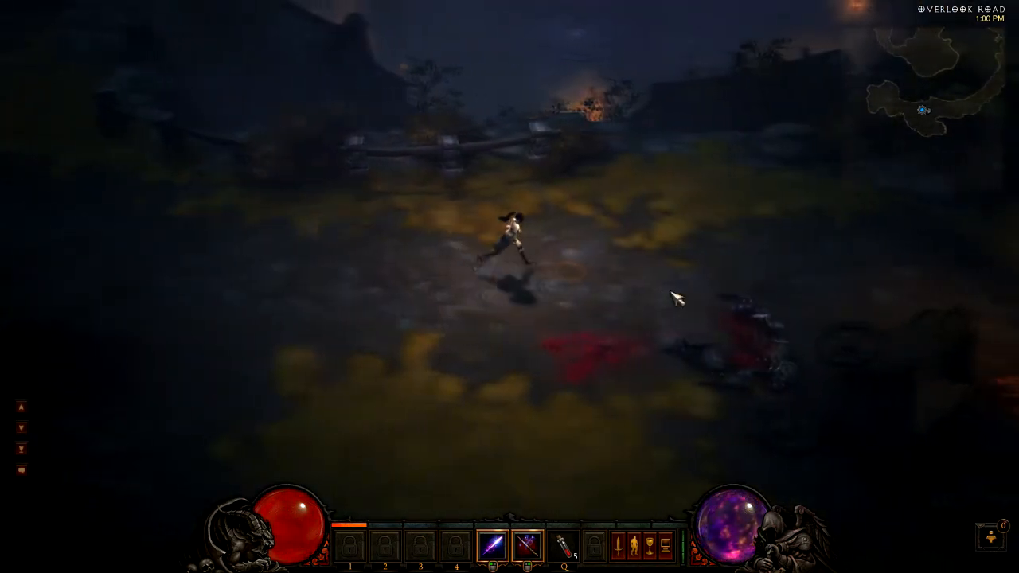
{"action": "left_click", "coordinate": [637, 250]}
{"action": "left_click", "coordinate": [628, 296]}
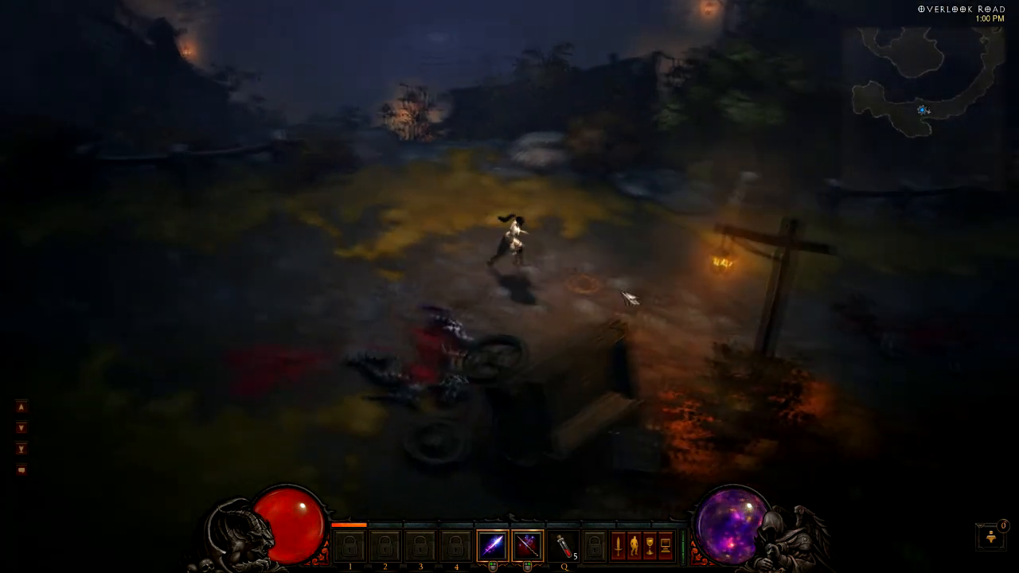
{"action": "left_click", "coordinate": [660, 219]}
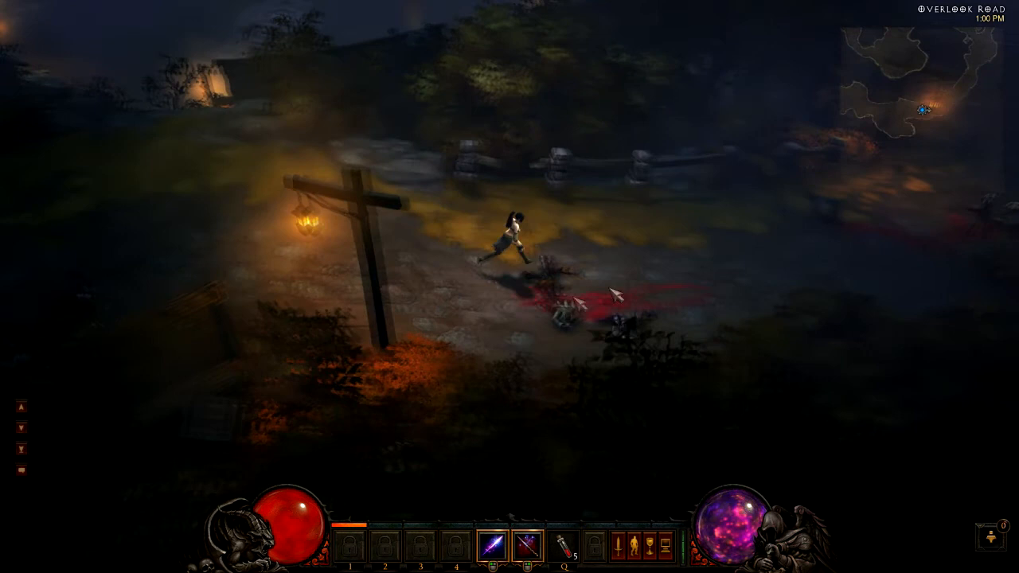